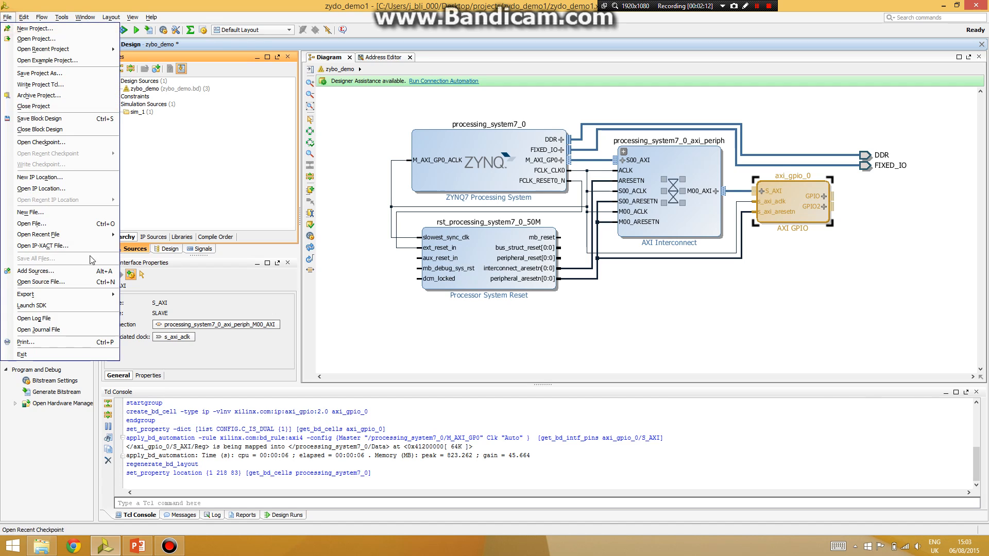
# - Close the zydo_demo1 project, saving the zydo_demo block design first
pyautogui.click(25, 104)
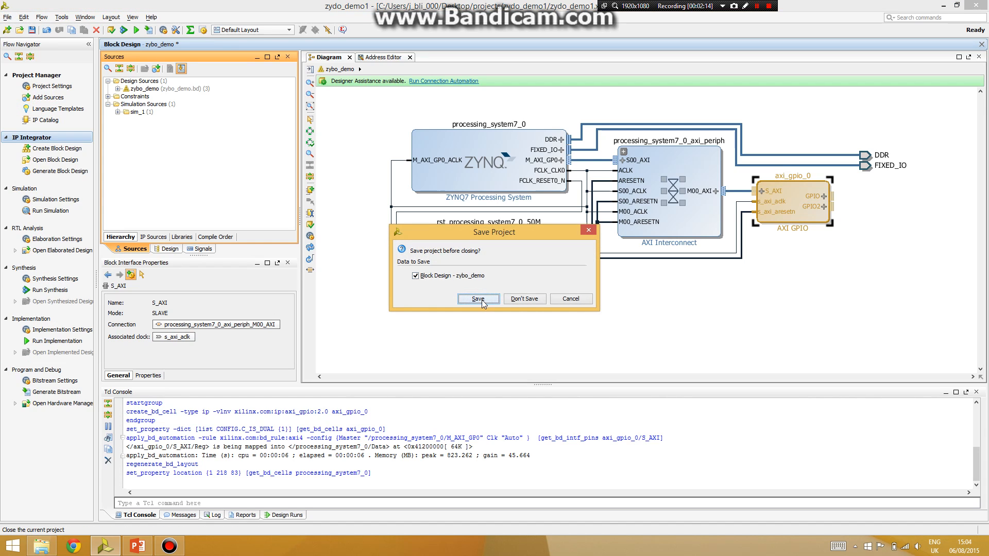
pyautogui.click(538, 302)
pyautogui.click(481, 292)
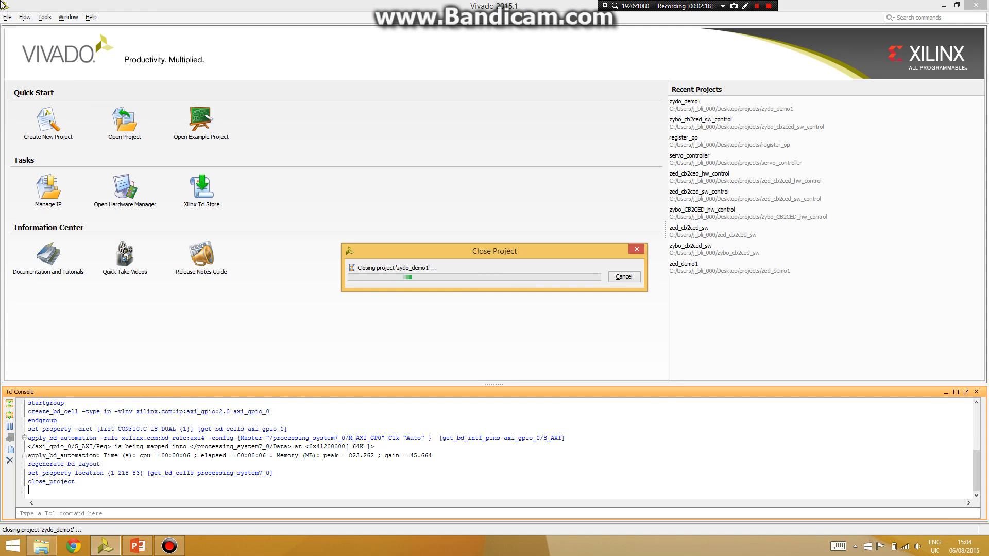
pyautogui.click(5, 20)
# - Start a new RTL project named zybo_demo with VHDL as the target language
pyautogui.click(48, 121)
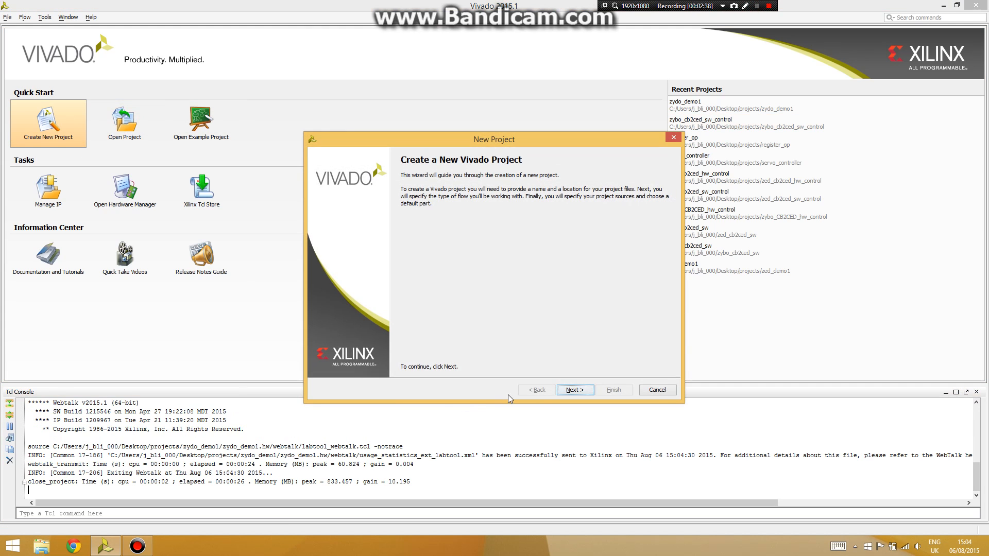
pyautogui.click(570, 391)
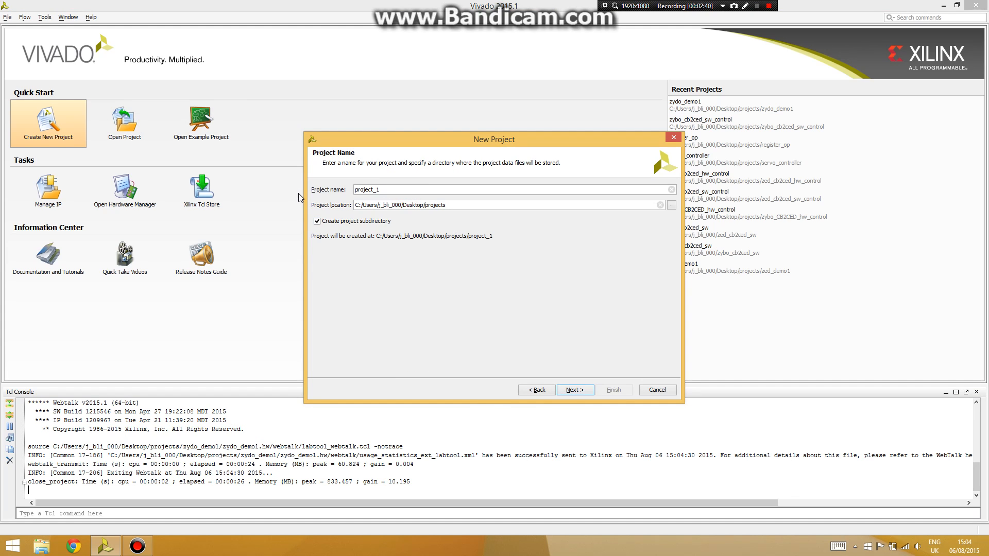
pyautogui.write('zybo_demo')
pyautogui.click(575, 389)
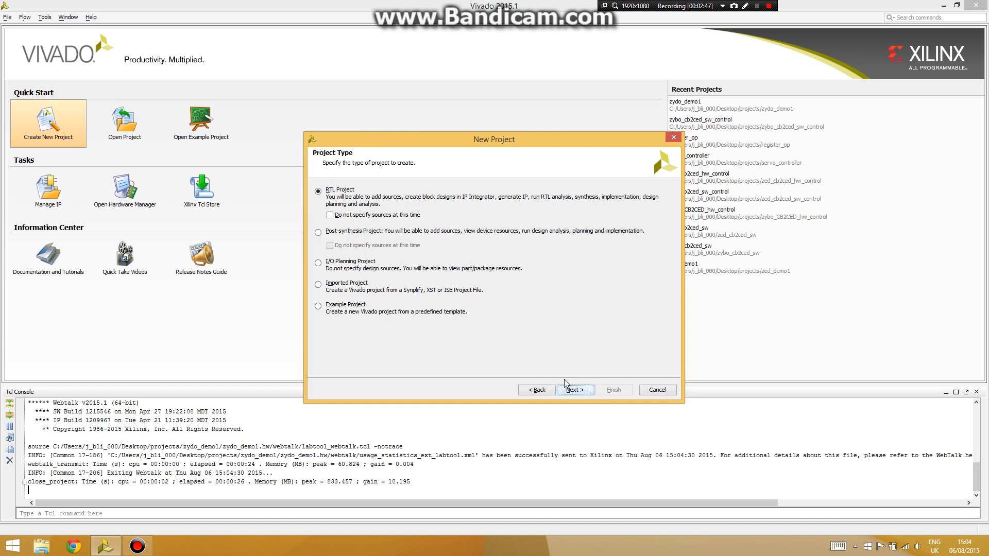
pyautogui.click(576, 390)
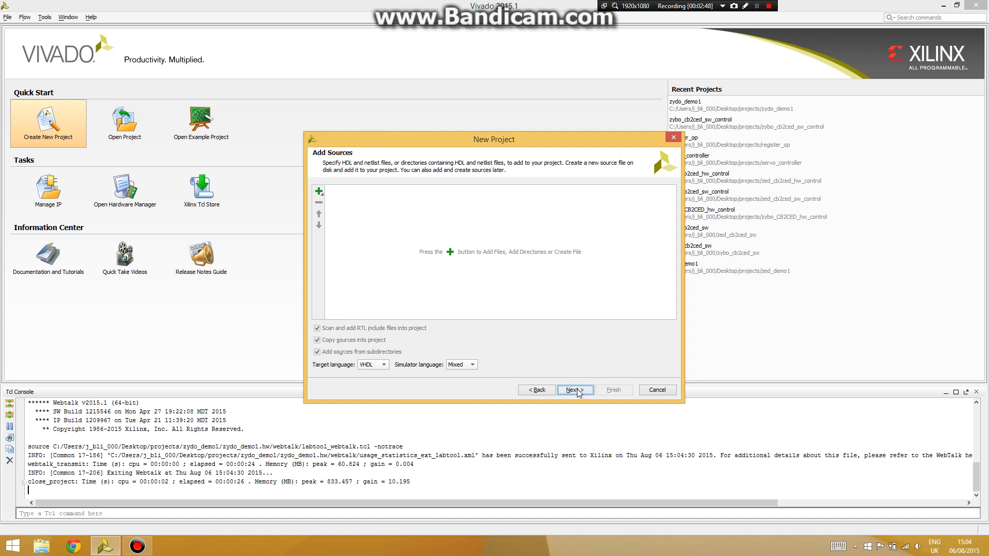
pyautogui.click(380, 367)
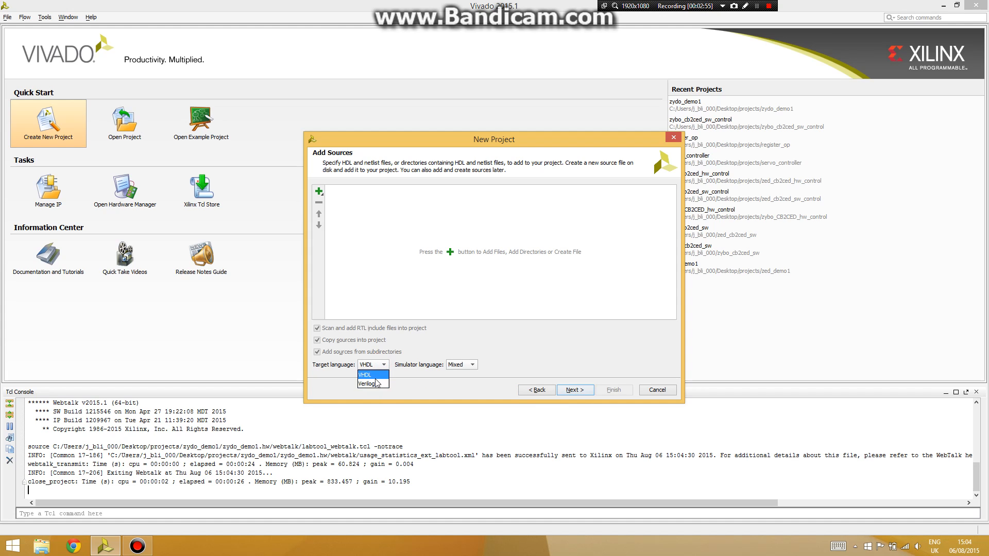
pyautogui.click(366, 375)
# - Skip adding sources, IP and constraints, choose the Zybo board as default part, and finish
pyautogui.click(587, 390)
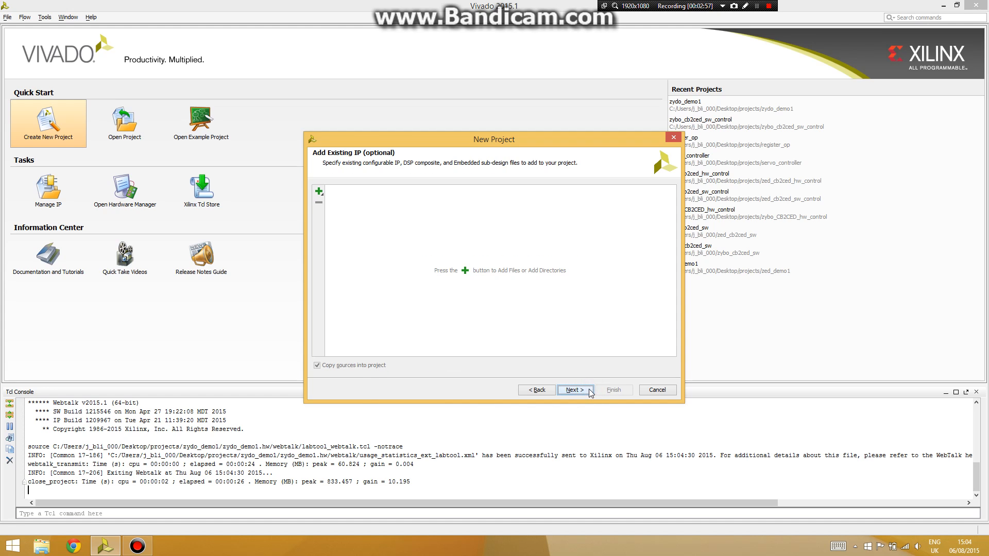
pyautogui.click(589, 390)
pyautogui.click(589, 389)
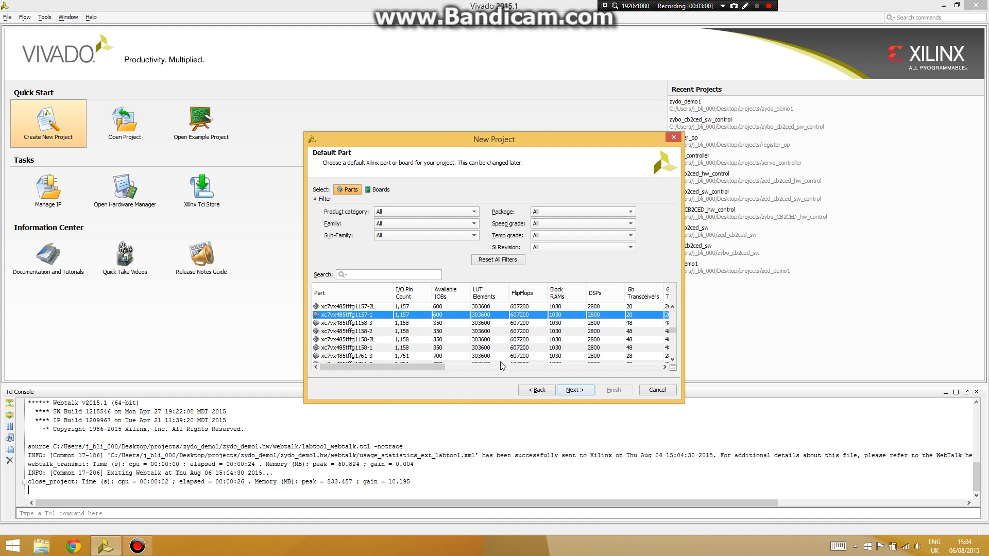
pyautogui.click(380, 190)
pyautogui.click(342, 335)
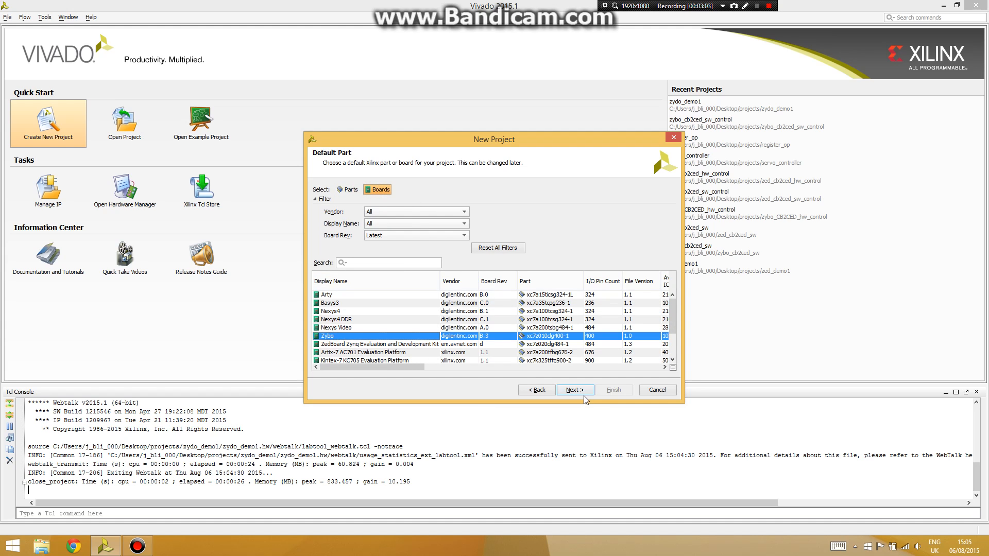
pyautogui.click(578, 393)
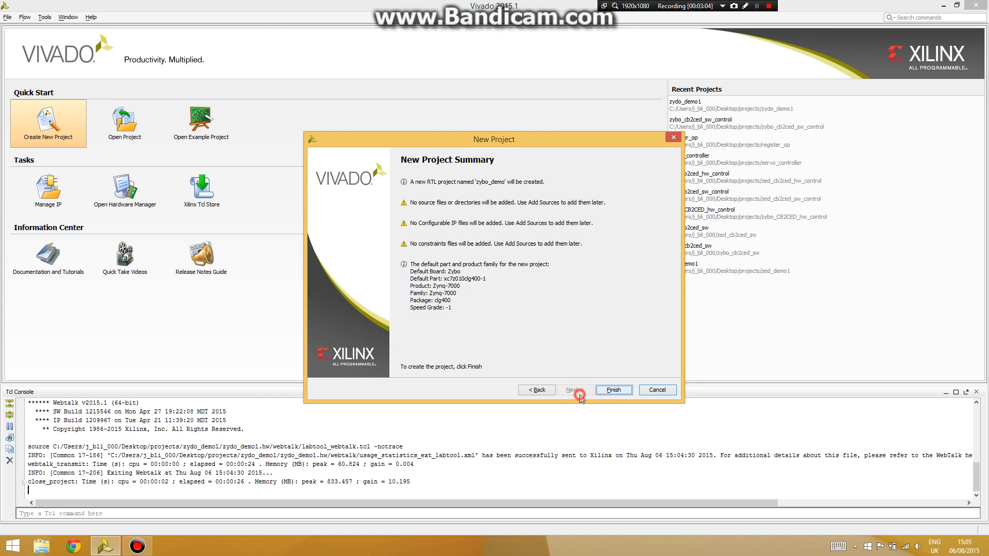
pyautogui.click(615, 392)
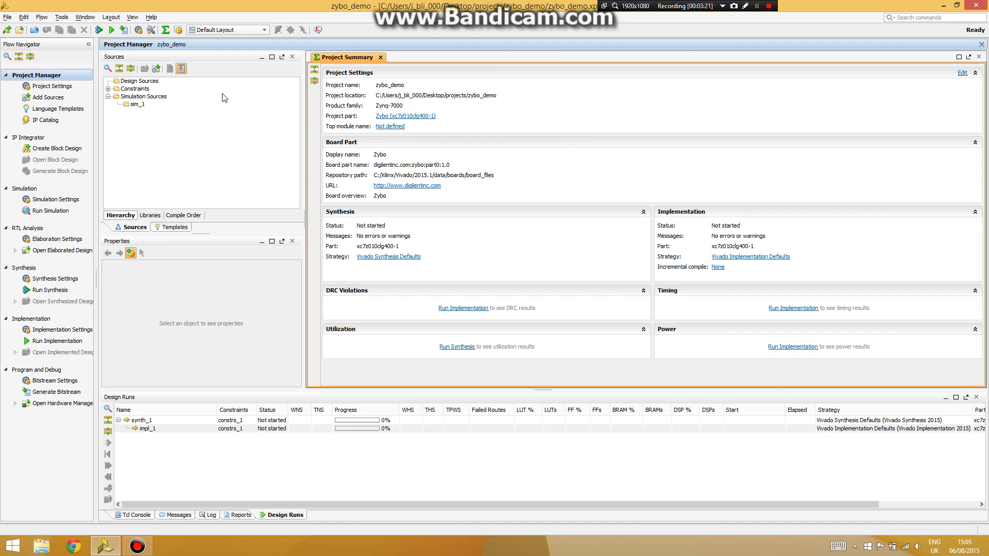
# - Create a new block design named zybo_demo
pyautogui.click(72, 149)
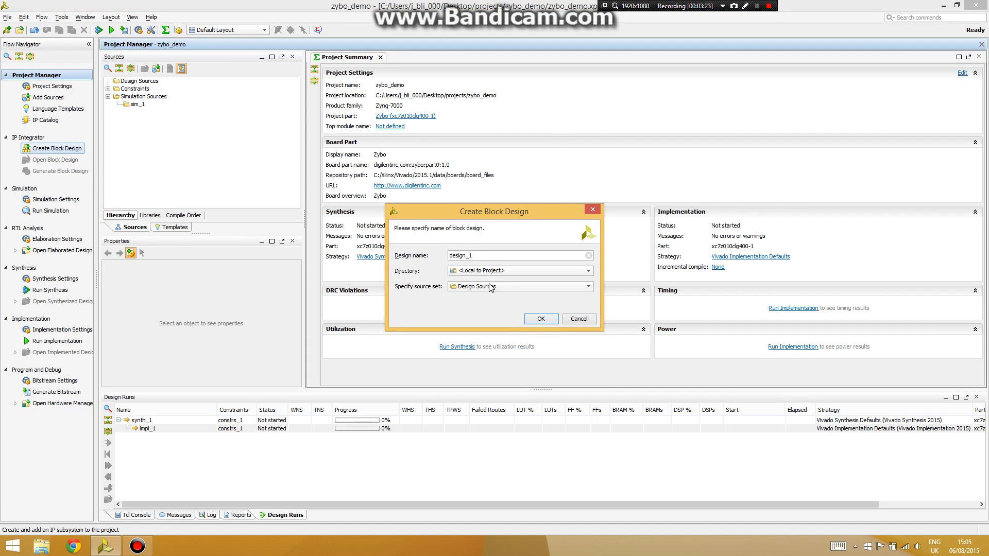
pyautogui.doubleClick(486, 254)
pyautogui.write('zybo')
pyautogui.click(545, 316)
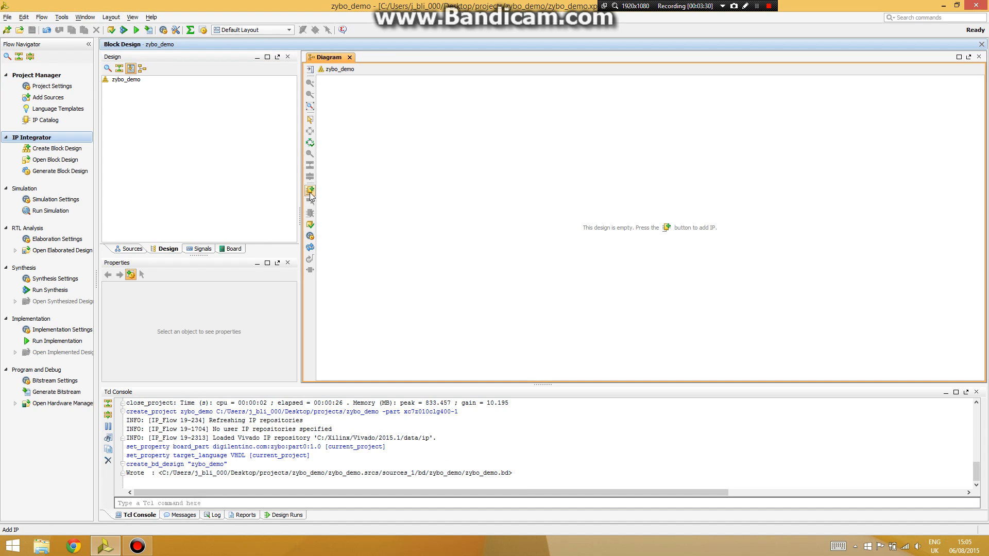
# - Add the ZYNQ7 Processing System block from the IP catalog (search 'zynq7')
pyautogui.click(310, 190)
pyautogui.write('zynq7')
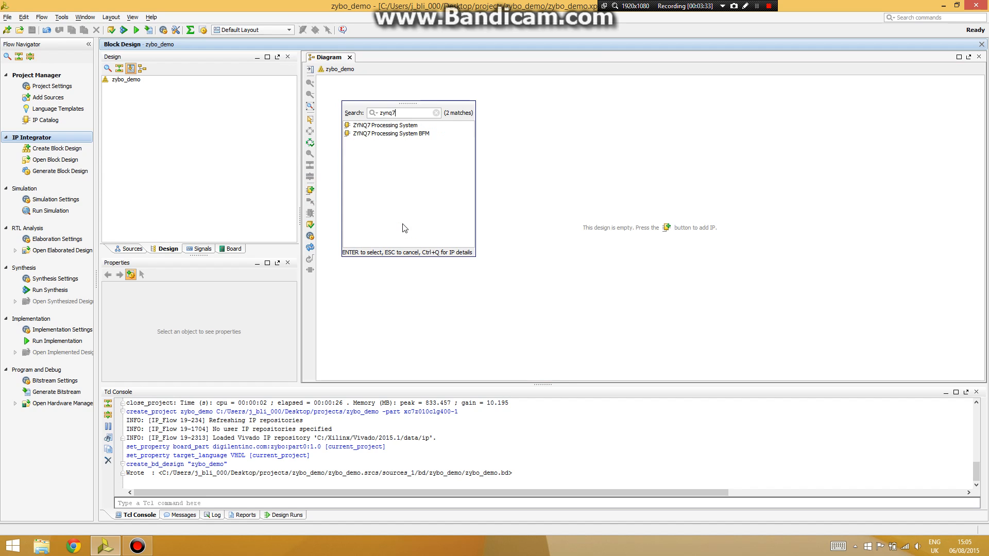
pyautogui.doubleClick(398, 128)
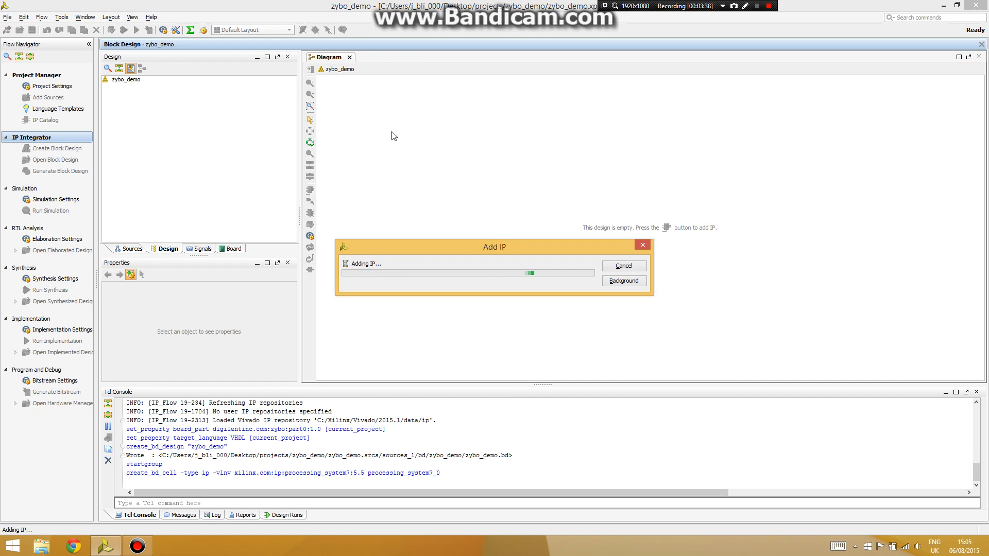
pyautogui.click(433, 81)
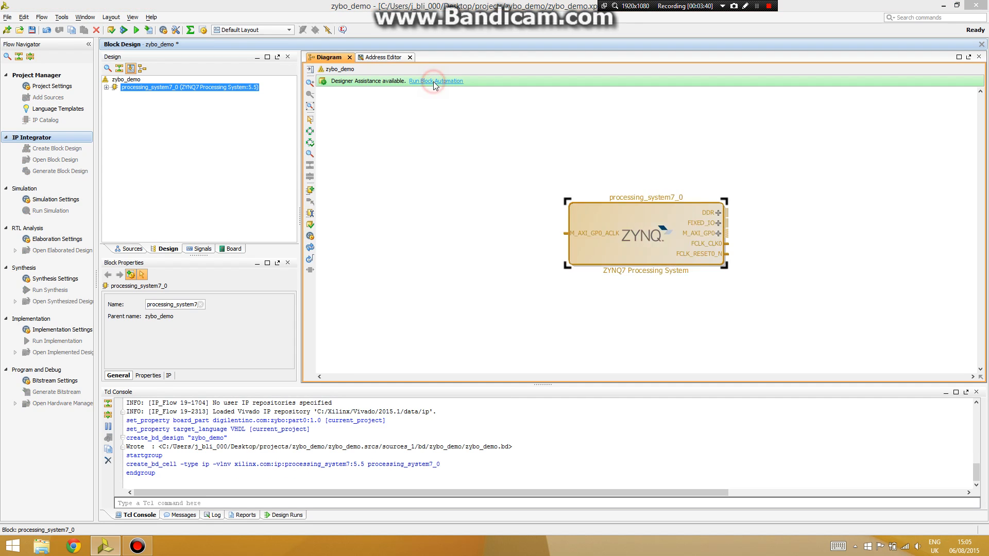
# - Run block automation to externalize DDR and FIXED_IO, then add an AXI GPIO block
pyautogui.click(656, 396)
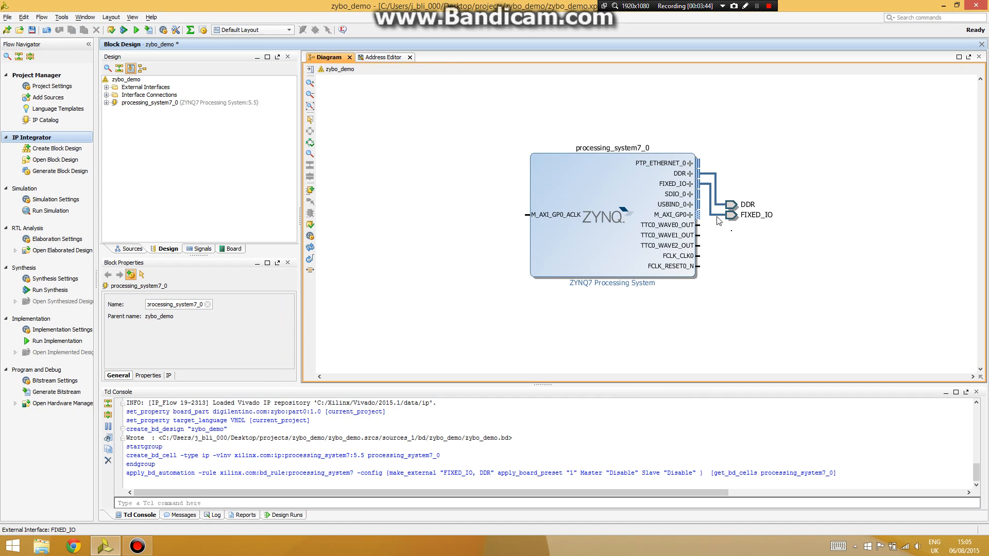
pyautogui.click(310, 189)
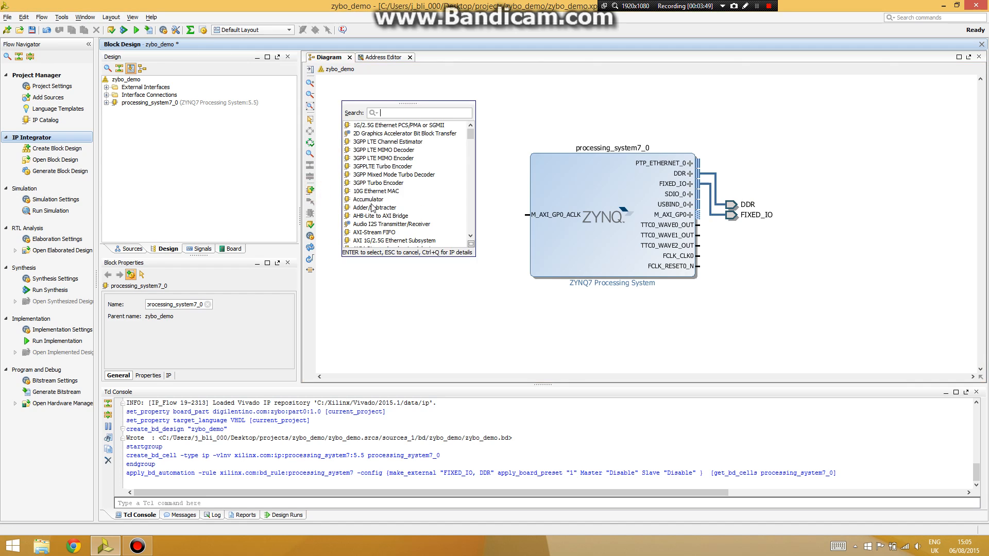
pyautogui.write('axi gp')
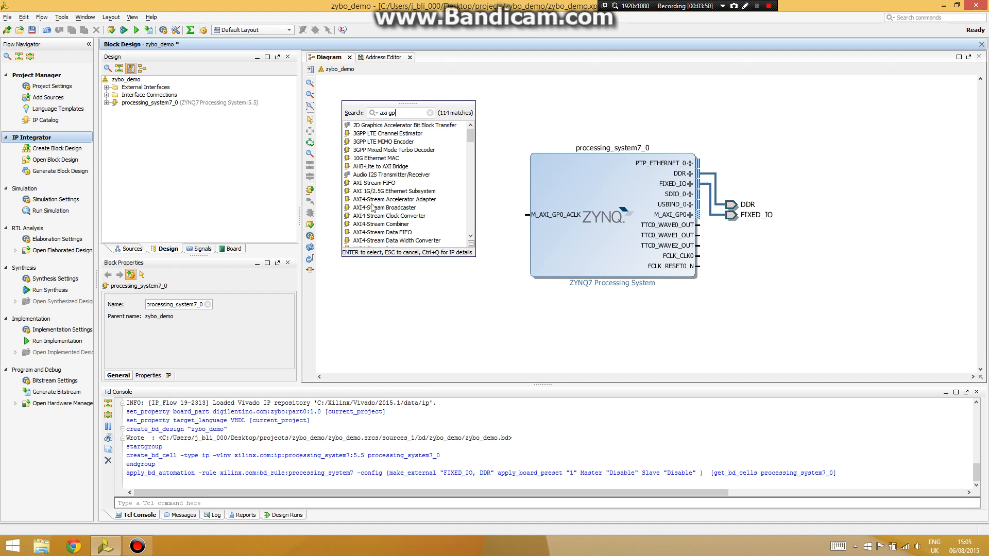
pyautogui.write('io')
pyautogui.press('Return')
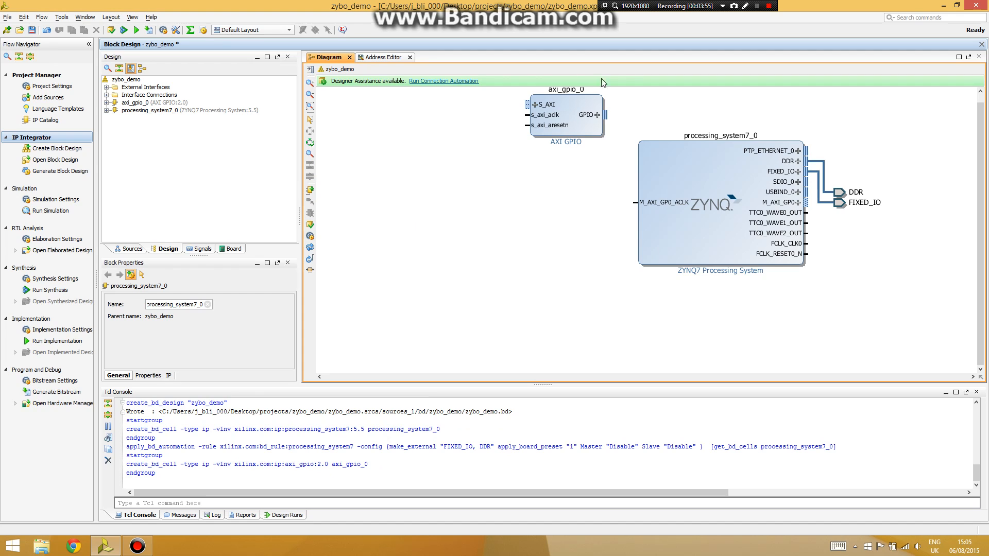
# - Enable Dual Channel on axi_gpio_0 so it gains a GPIO2 port
pyautogui.rightClick(581, 125)
pyautogui.click(520, 187)
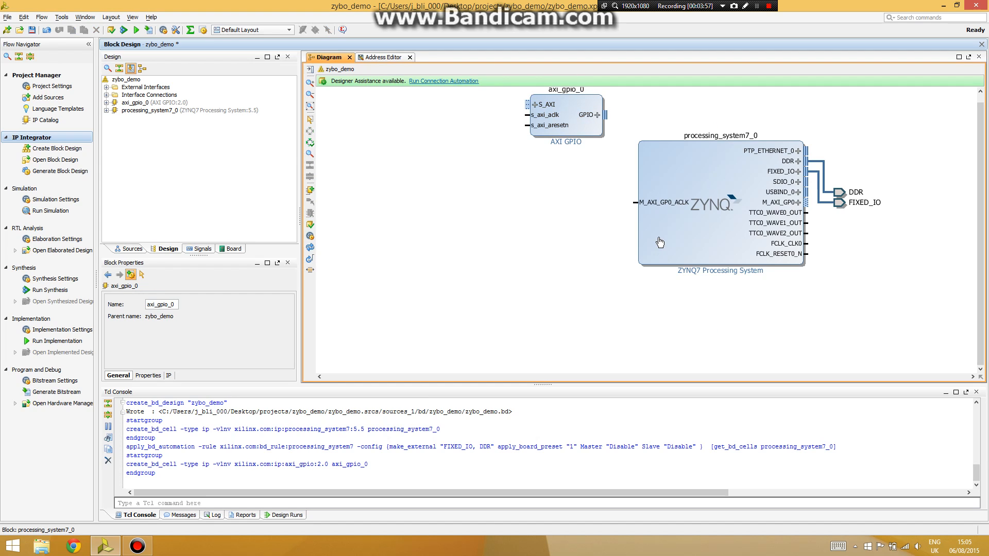
pyautogui.rightClick(569, 118)
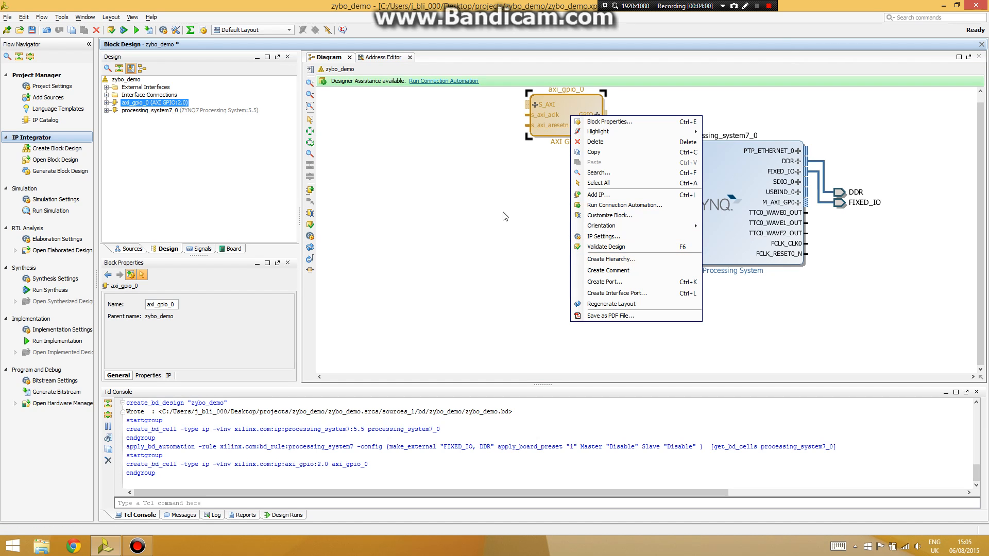
pyautogui.click(567, 98)
pyautogui.doubleClick(568, 101)
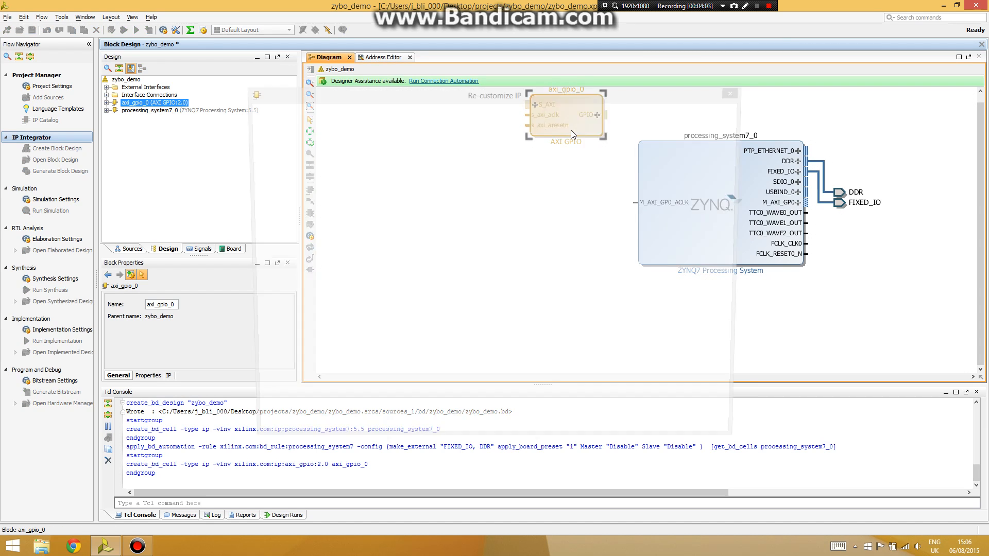
pyautogui.click(463, 170)
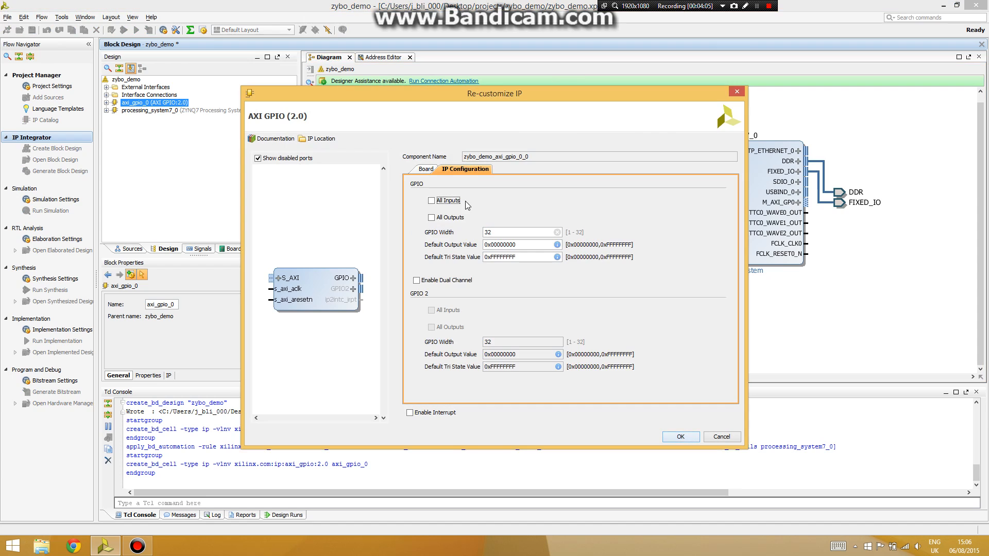
pyautogui.click(417, 281)
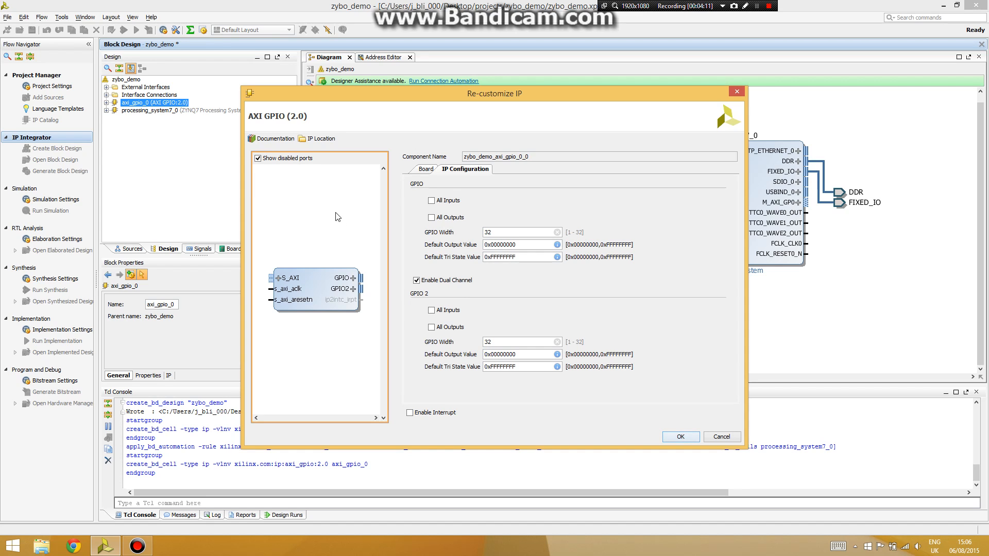
pyautogui.click(679, 437)
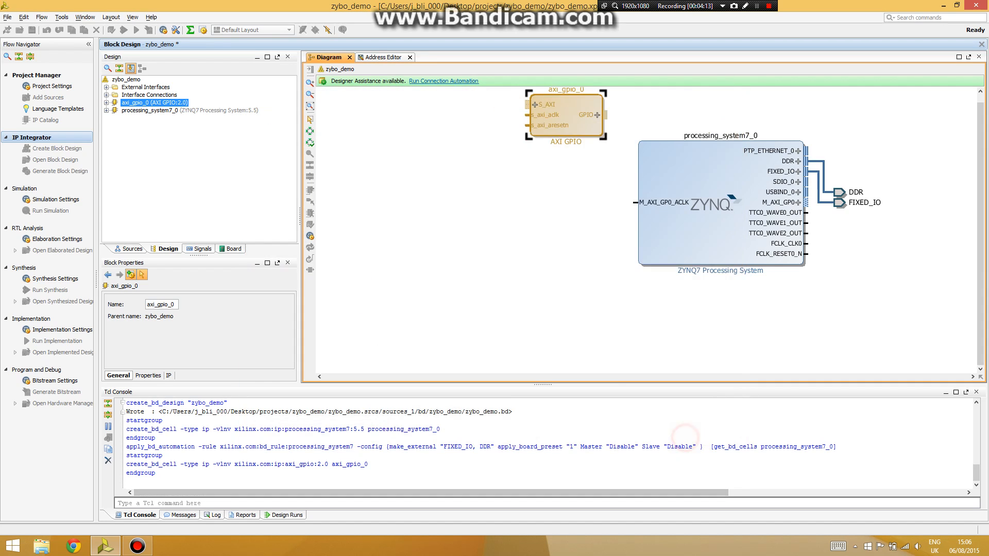
# - Auto-connect axi_gpio_0's S_AXI to the processing system, then move processing_system7_0 higher
pyautogui.click(436, 82)
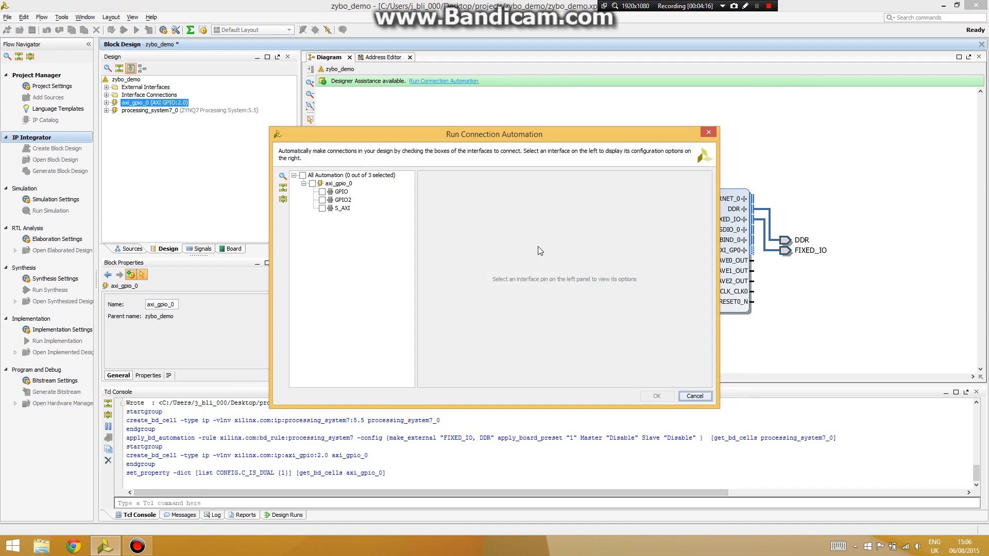
pyautogui.click(322, 208)
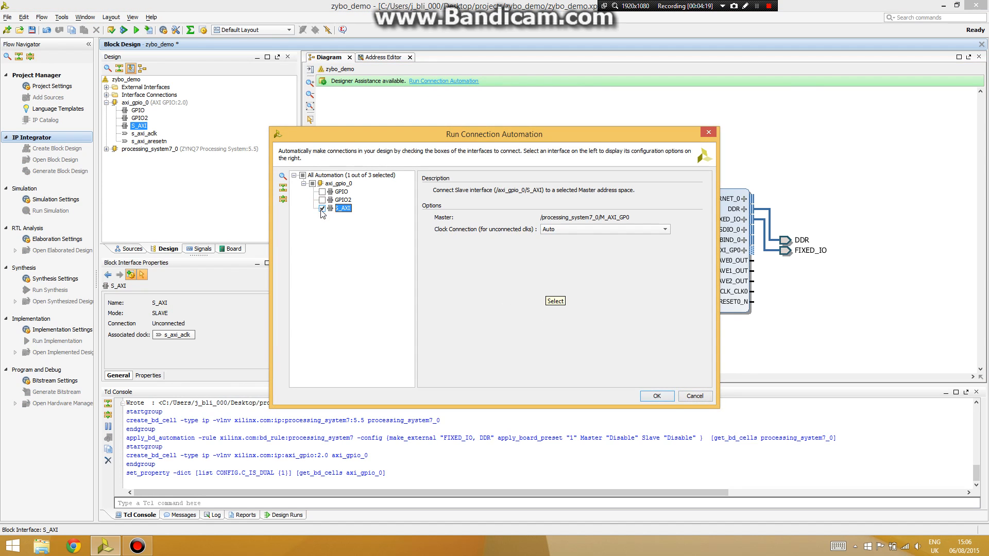
pyautogui.click(657, 396)
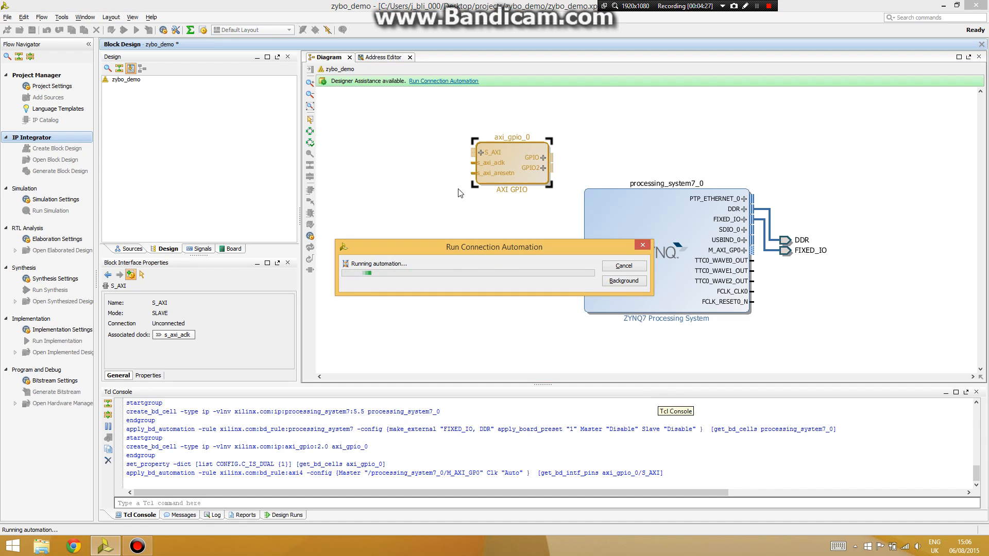
pyautogui.moveTo(513, 251); pyautogui.dragTo(482, 168)
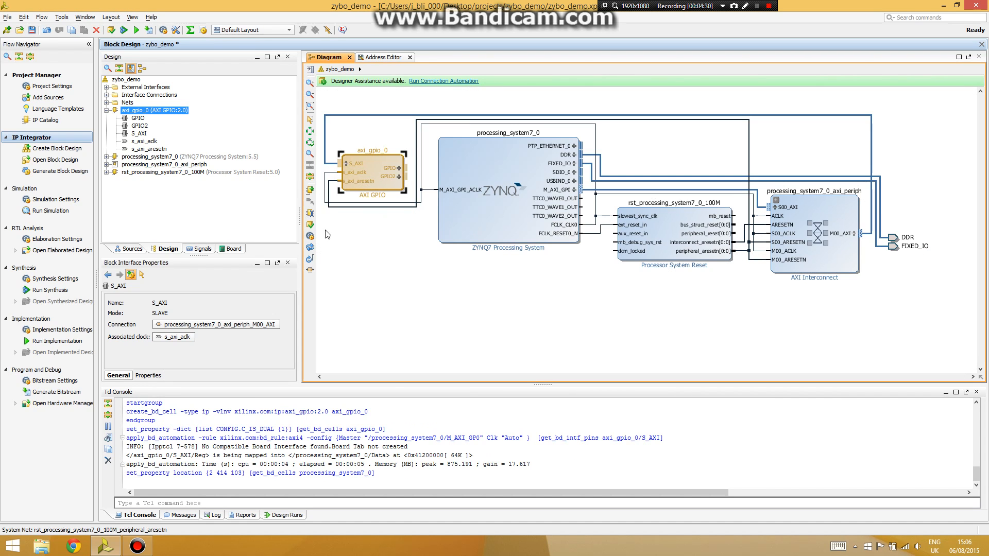
# - Regenerate the layout, place FIXED_IO beside DDR, list the Zybo board parts, and view helloworld.c
pyautogui.click(310, 258)
pyautogui.moveTo(502, 277); pyautogui.dragTo(501, 191)
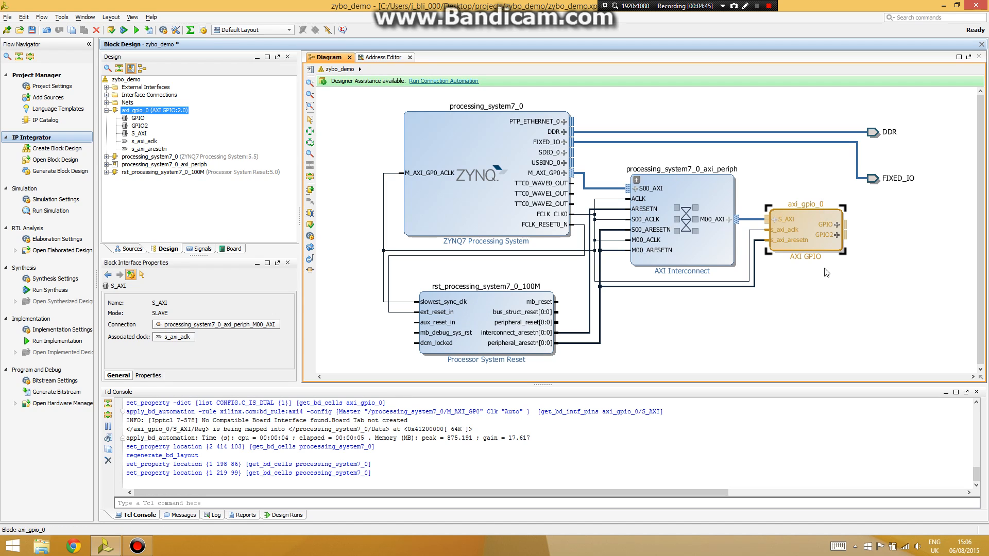
pyautogui.click(874, 178)
pyautogui.moveTo(873, 178); pyautogui.dragTo(875, 143)
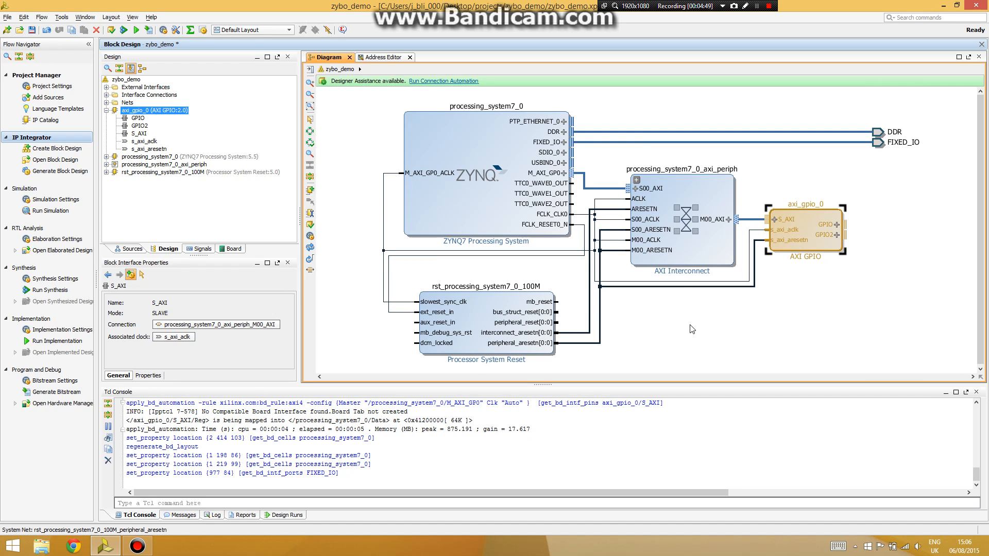
pyautogui.click(230, 249)
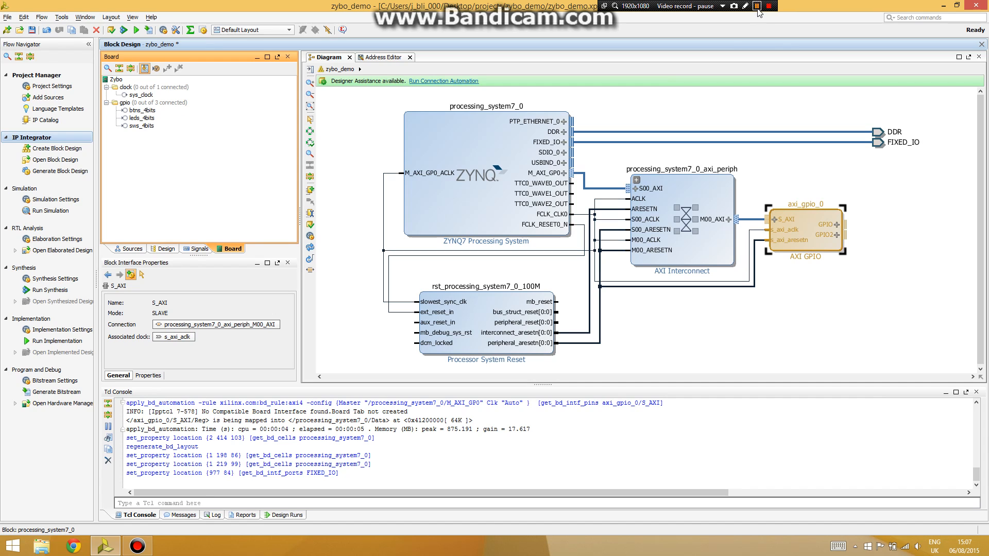
pyautogui.click(757, 6)
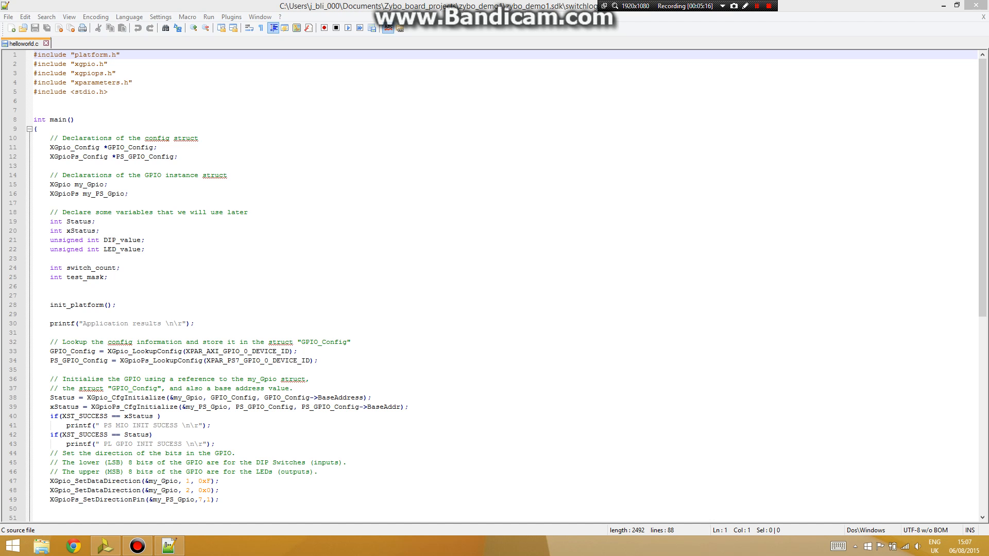
# - Highlight the XGpio_SetDataDirection arguments in helloworld.c, then go back to Vivado
pyautogui.moveTo(210, 481)
pyautogui.mouseDown()
pyautogui.moveTo(158, 481)
pyautogui.moveTo(210, 489)
pyautogui.moveTo(195, 491)
pyautogui.mouseUp()
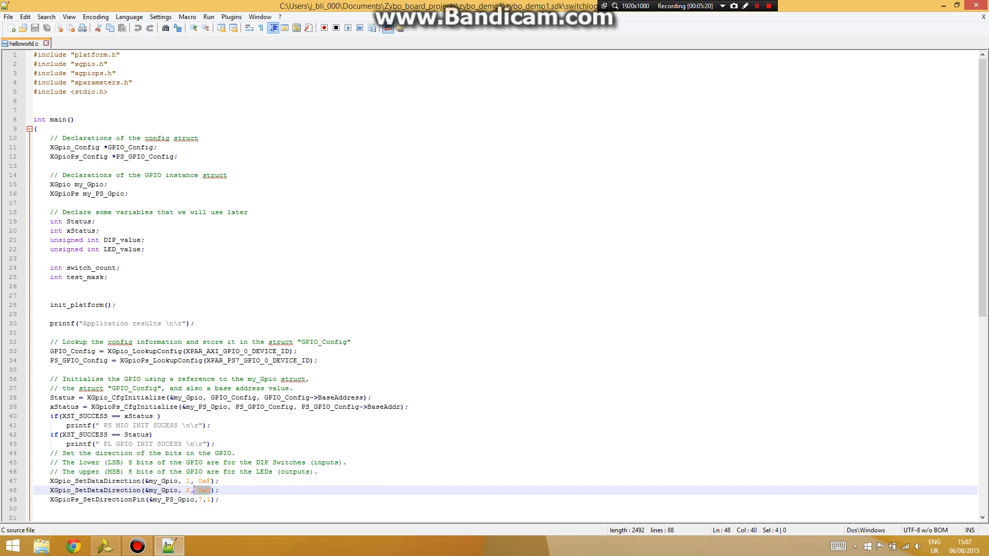
pyautogui.click(106, 546)
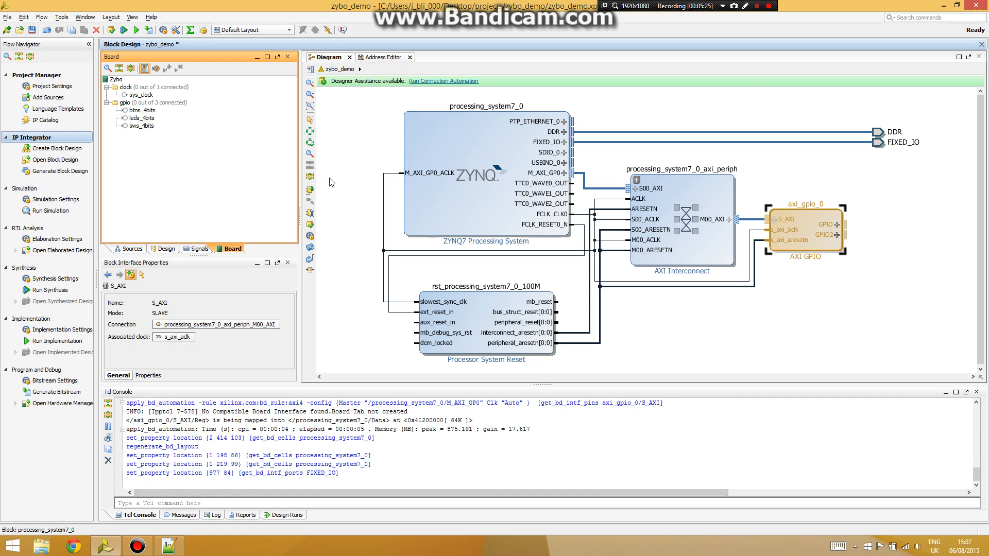
pyautogui.click(169, 546)
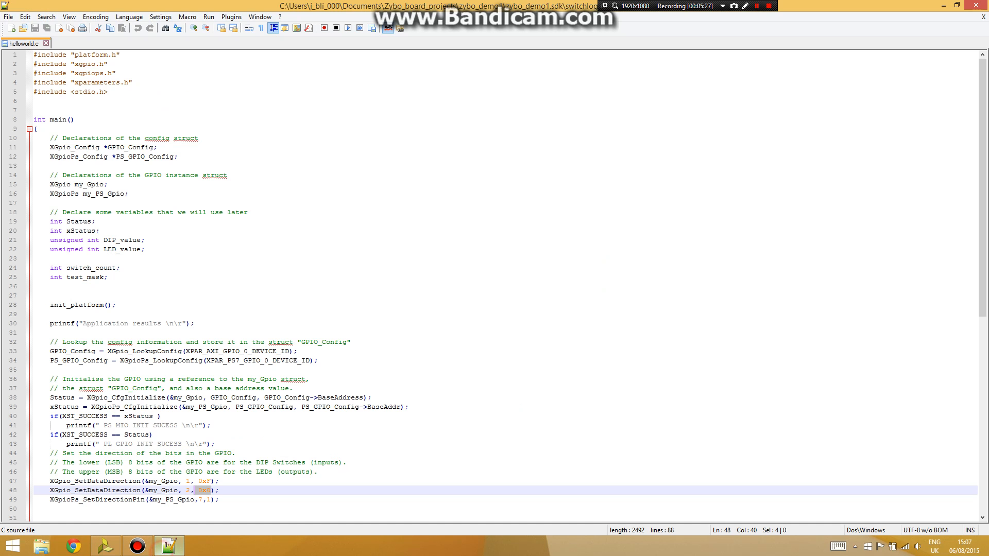
pyautogui.click(106, 546)
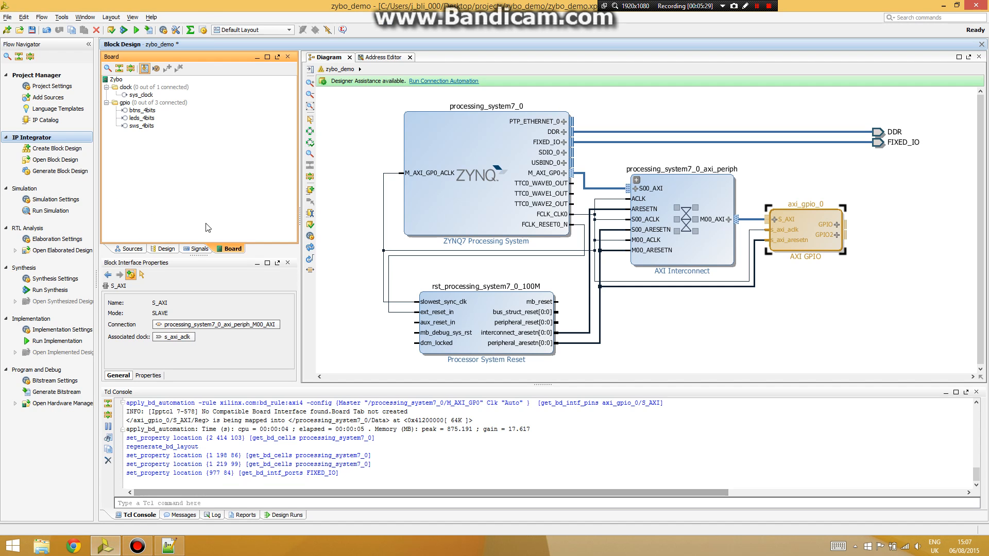
# - Connect sws_4bits to GPIO and leds_4bits to GPIO2 of axi_gpio_0
pyautogui.click(142, 125)
pyautogui.moveTo(143, 129); pyautogui.dragTo(879, 226)
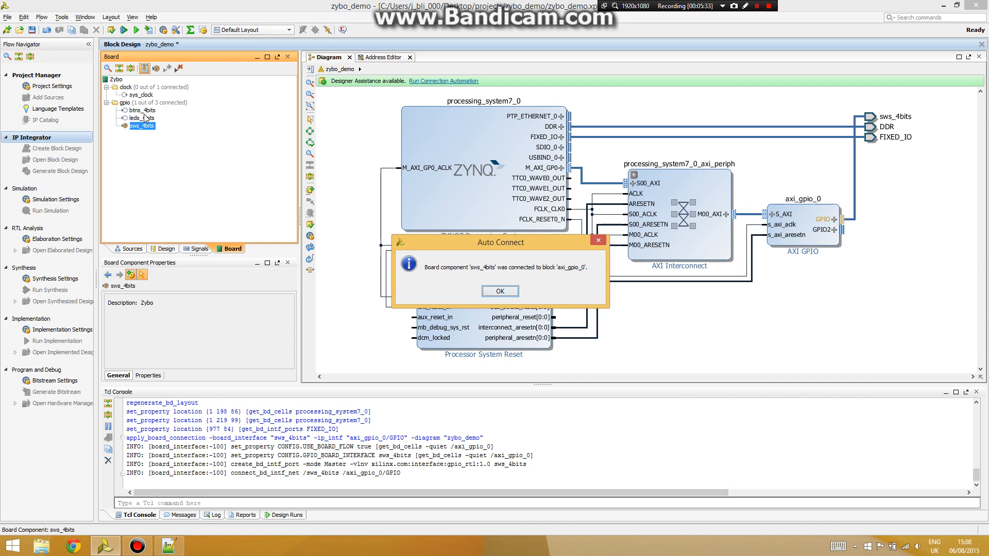
pyautogui.click(490, 294)
pyautogui.moveTo(145, 118); pyautogui.dragTo(860, 230)
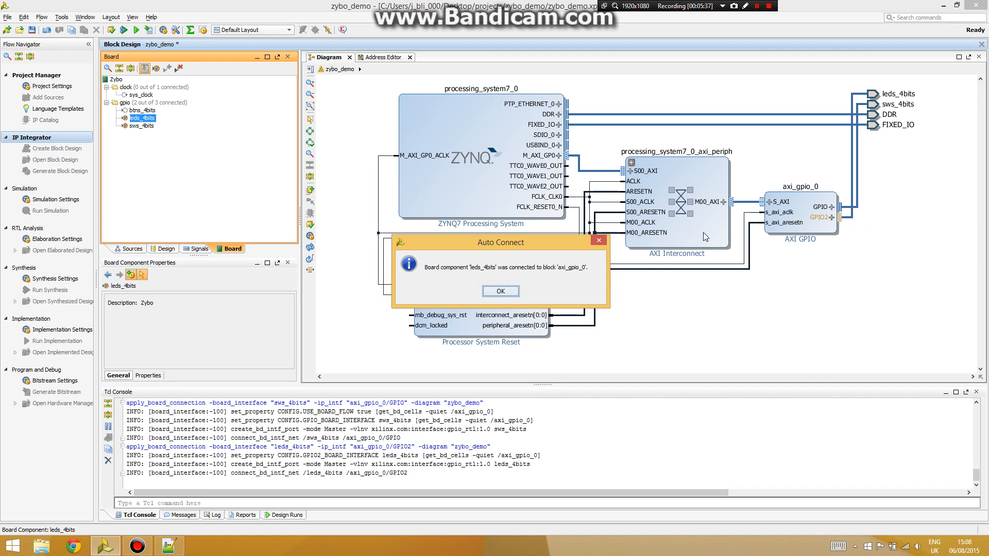
pyautogui.click(500, 291)
# - Regenerate the layout and validate the design, which passes without errors
pyautogui.click(310, 247)
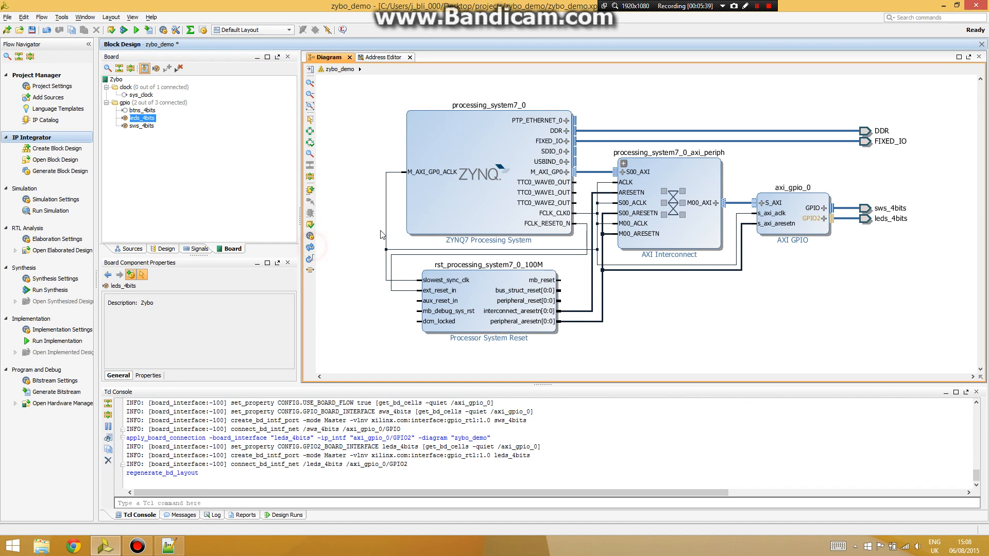
pyautogui.click(310, 224)
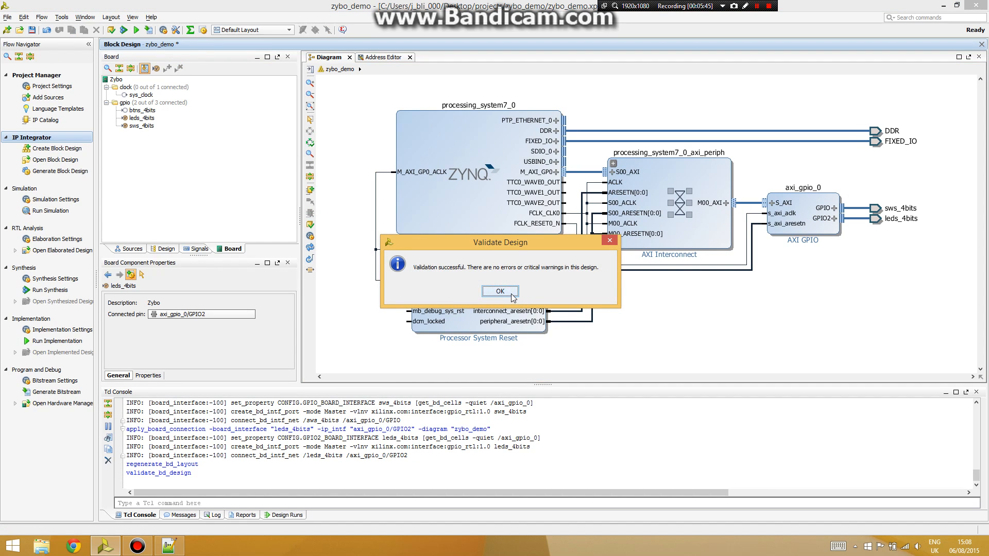
pyautogui.click(501, 291)
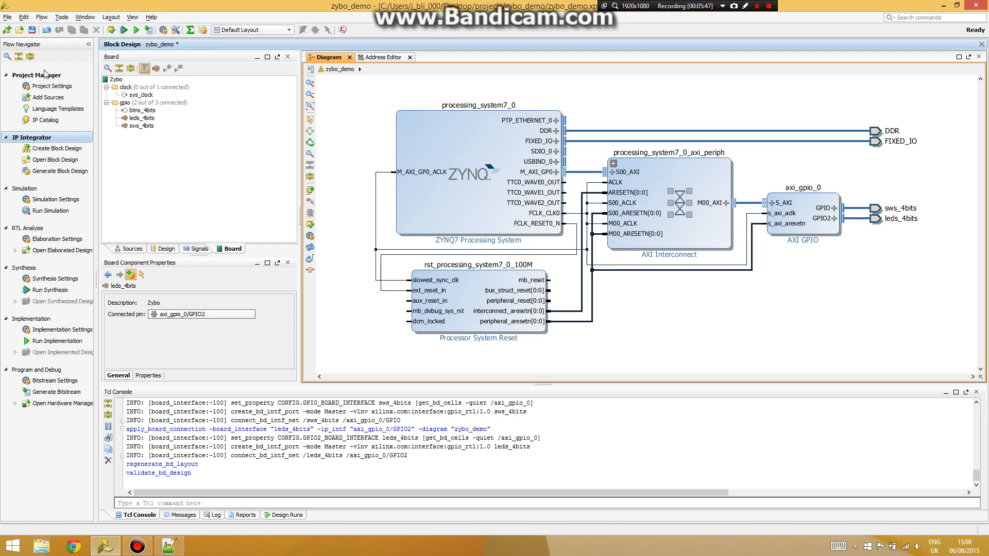
pyautogui.click(133, 249)
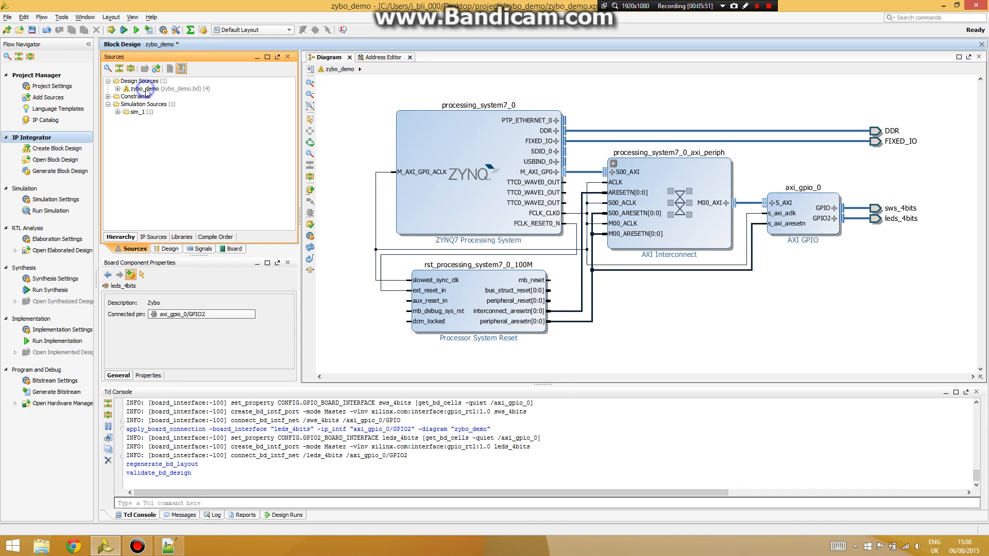
# - Generate a Vivado-managed HDL wrapper for zybo_demo.bd and open zybo_demo_wrapper.vhd
pyautogui.rightClick(146, 89)
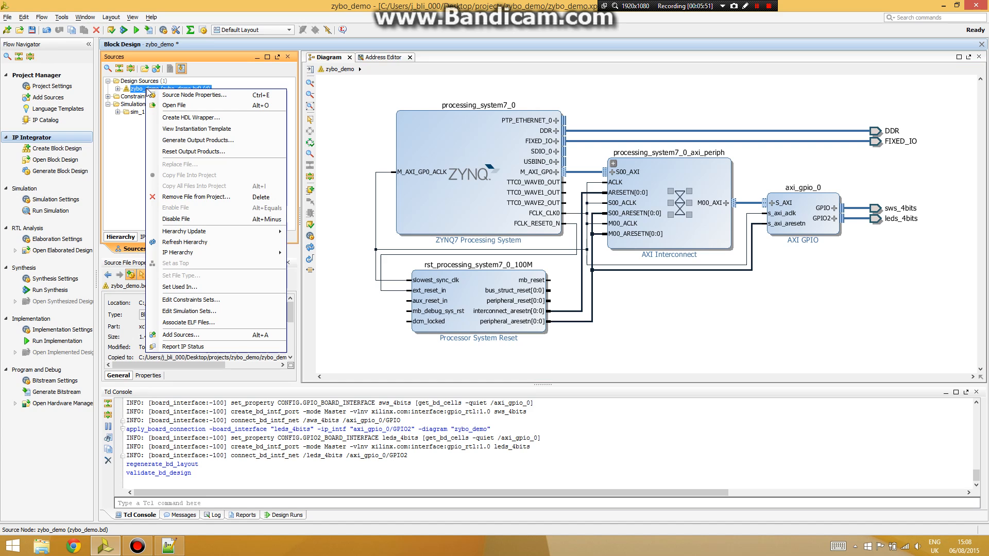
pyautogui.click(181, 118)
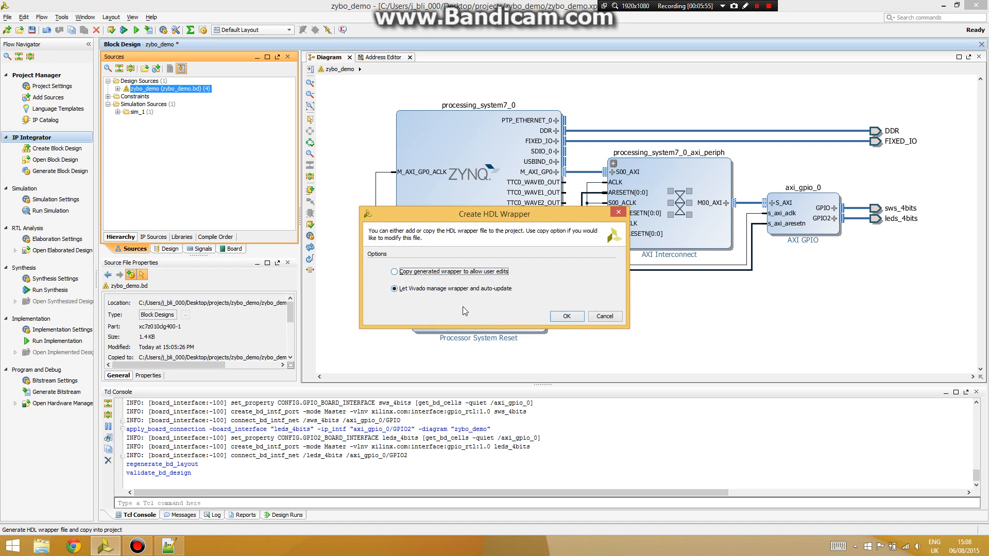
pyautogui.click(566, 317)
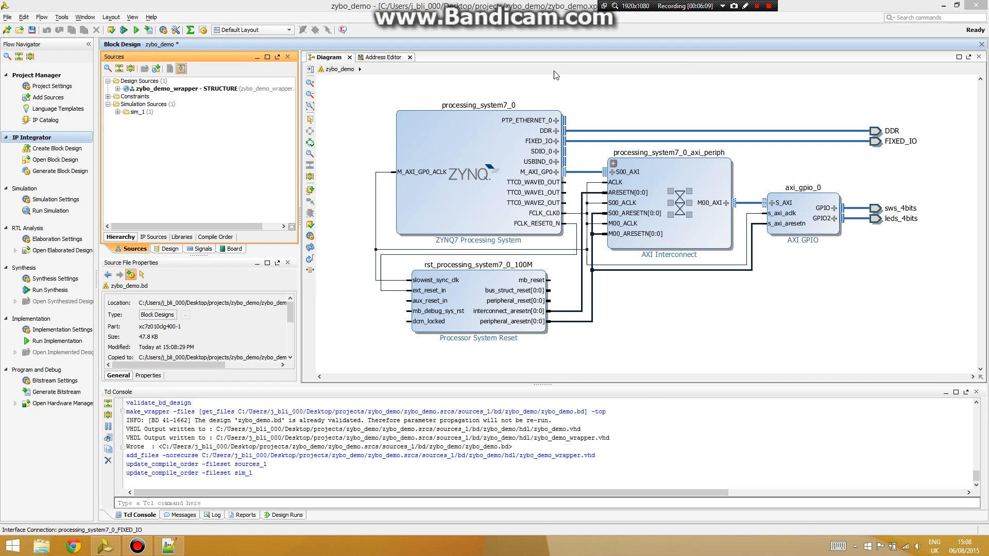
pyautogui.doubleClick(138, 89)
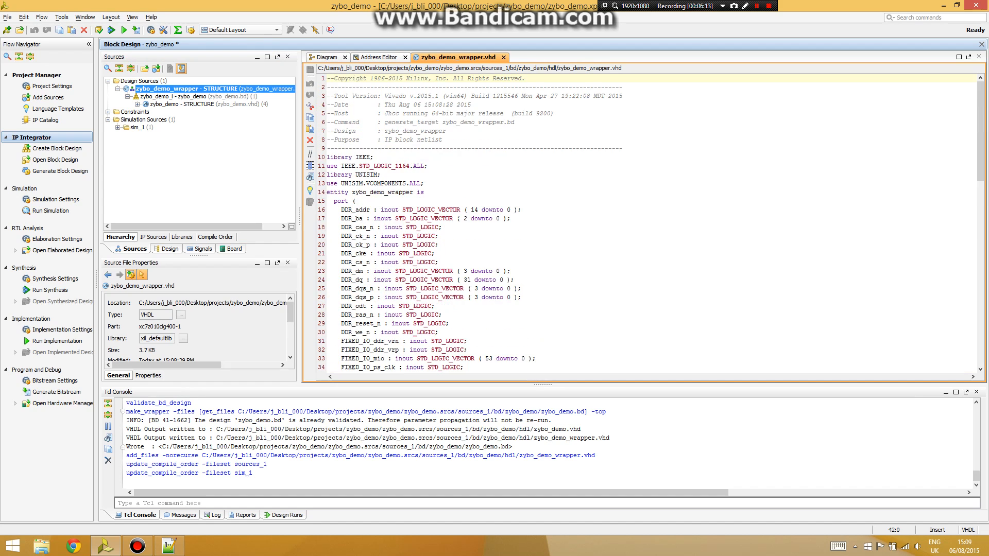
# - Scroll through zybo_demo_wrapper.vhd, select zybo_demo_i, and close the wrapper to reveal the Address Editor
pyautogui.scroll(-20, 652, 227)
pyautogui.moveTo(980, 308)
pyautogui.mouseDown()
pyautogui.moveTo(981, 287)
pyautogui.moveTo(981, 311)
pyautogui.mouseUp()
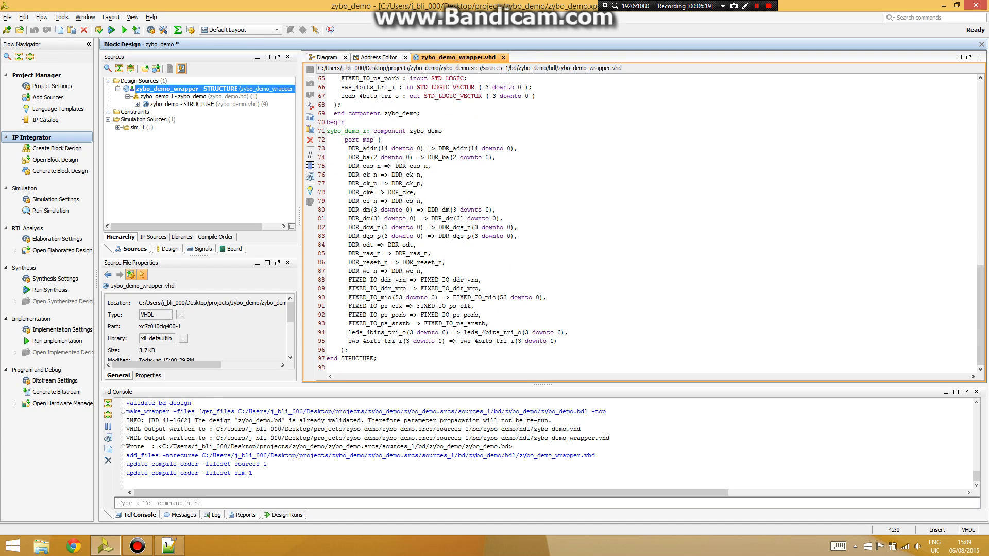
pyautogui.click(147, 98)
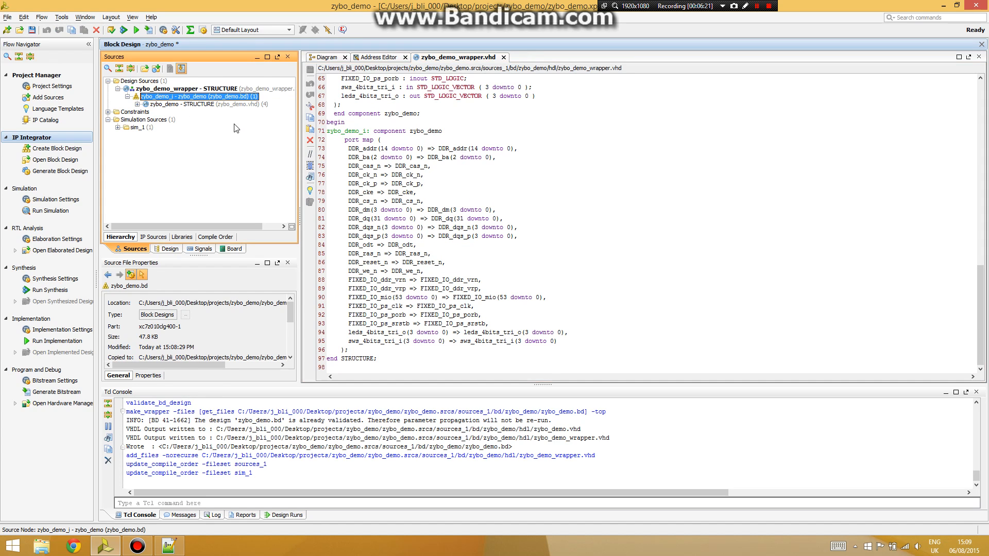
pyautogui.scroll(19, 463, 222)
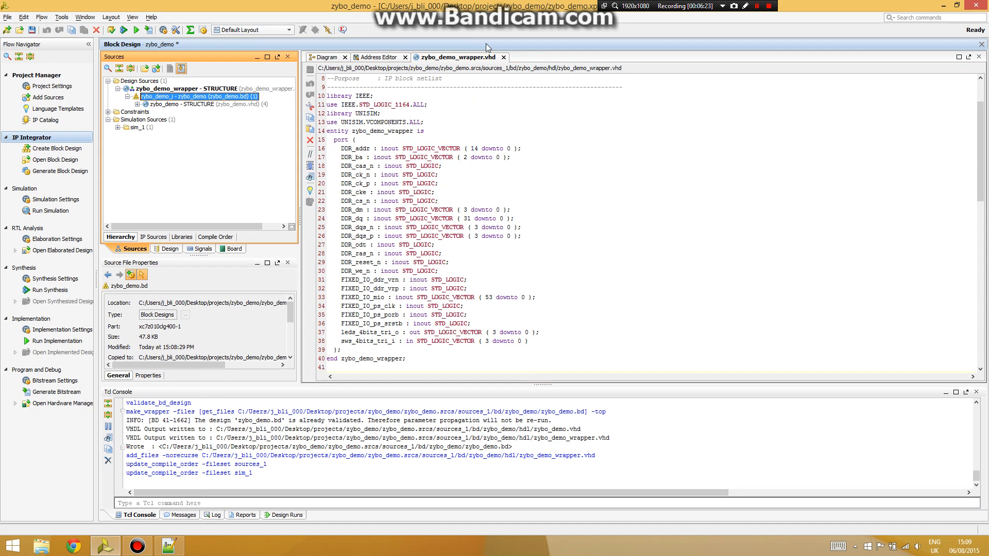
pyautogui.click(503, 57)
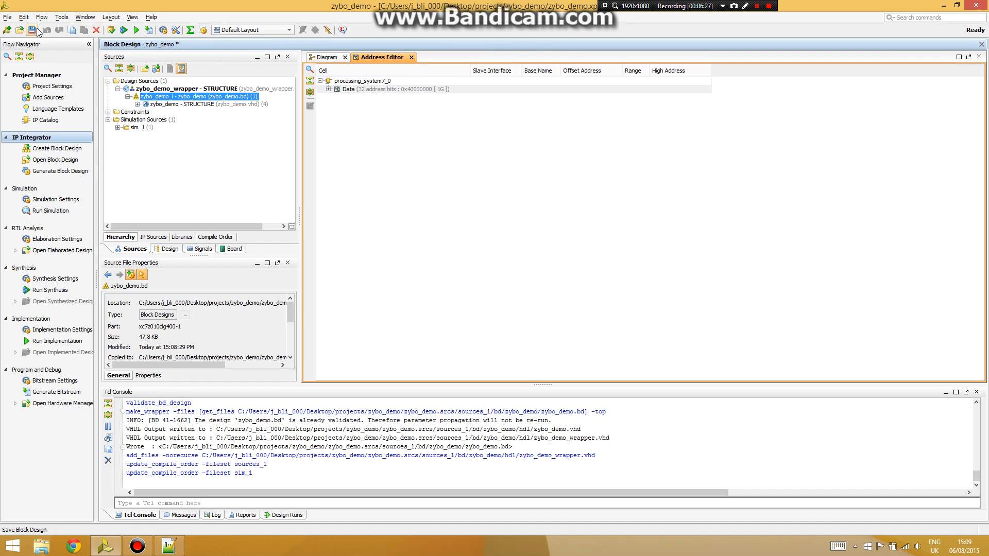
# - Save the block design, start bitstream generation, and confirm axi_gpio_0 sits at 0x4120_0000
pyautogui.click(31, 30)
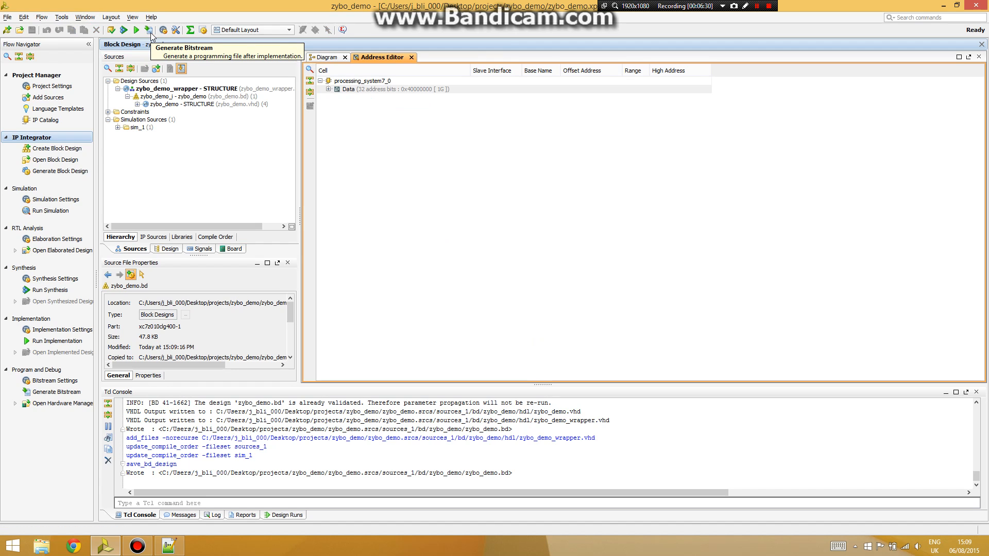
pyautogui.click(148, 30)
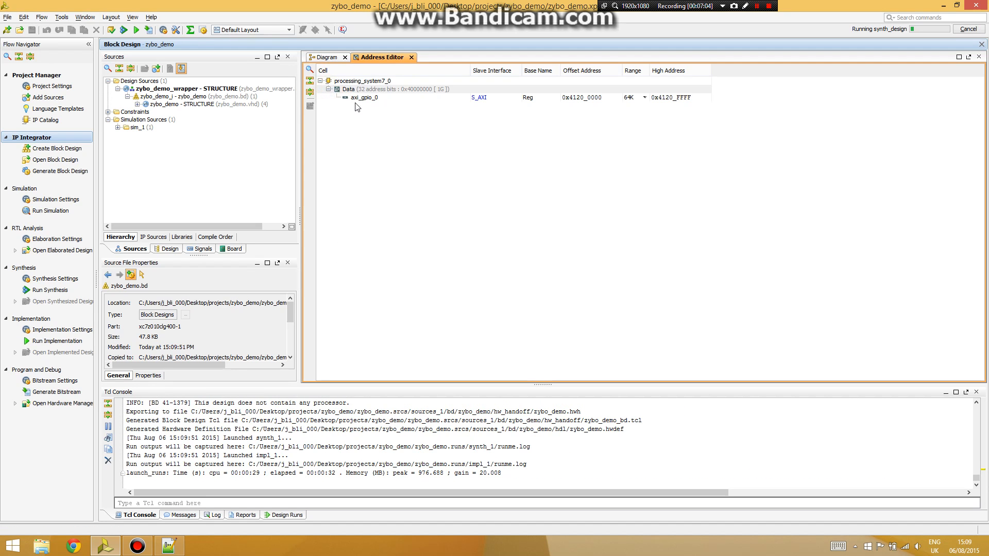
pyautogui.click(532, 101)
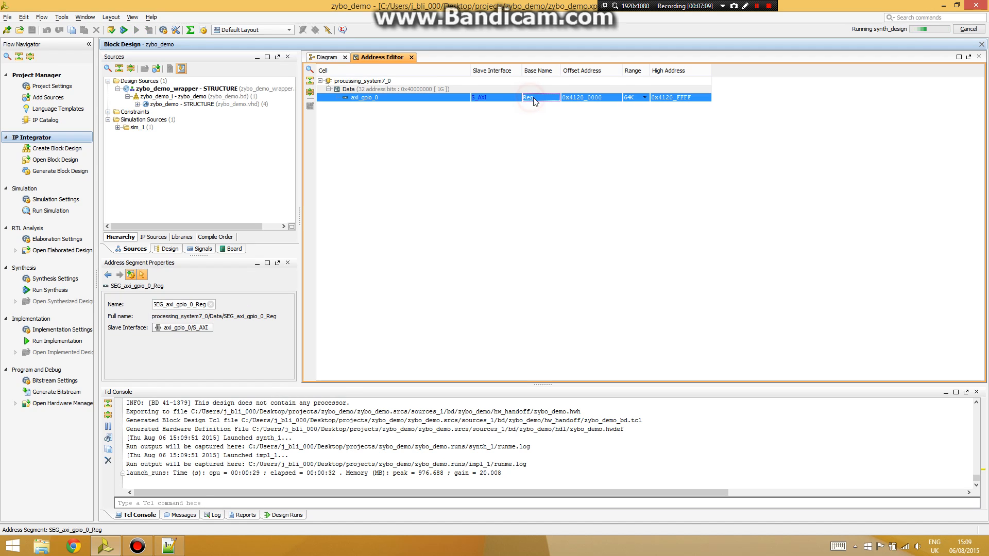
pyautogui.click(582, 100)
pyautogui.click(330, 58)
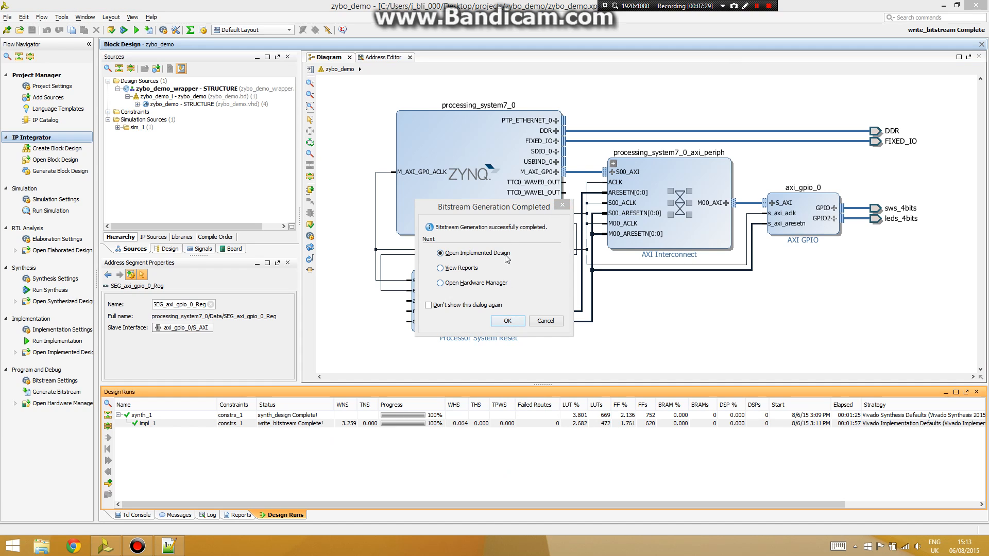
# - Accept the bitstream completion dialog with 'Open Implemented Design' selected
pyautogui.click(501, 208)
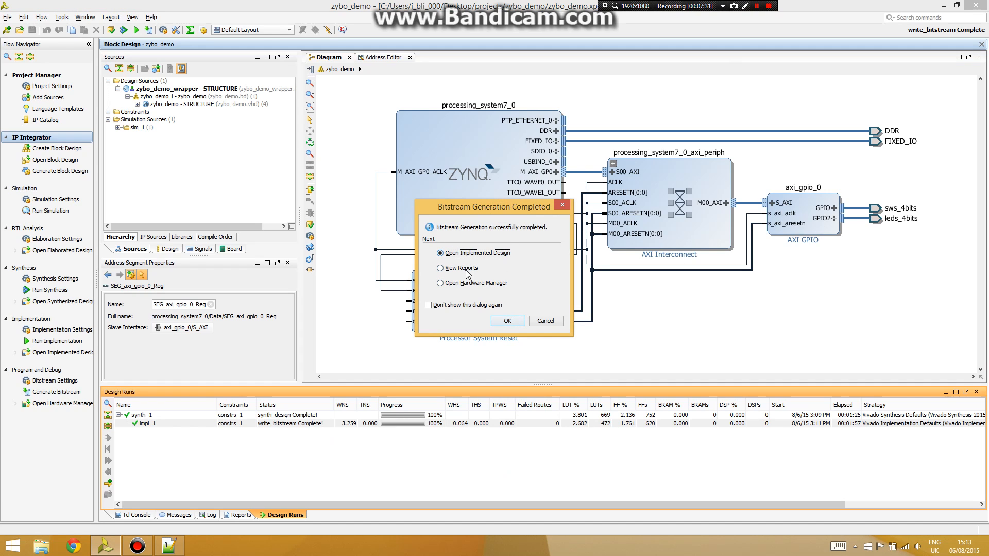
pyautogui.click(521, 320)
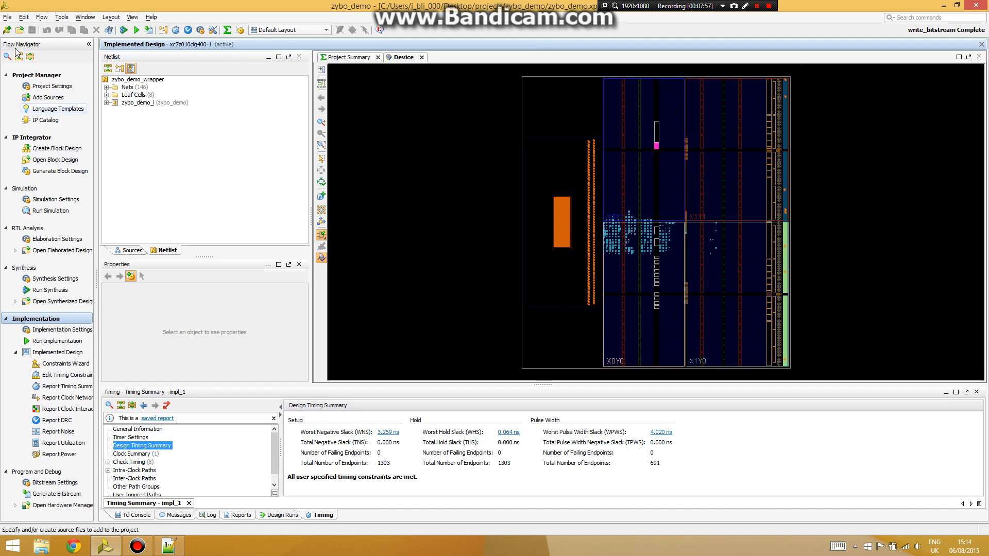
# - Export the hardware to the project with the bitstream included, then choose Launch SDK
pyautogui.click(8, 17)
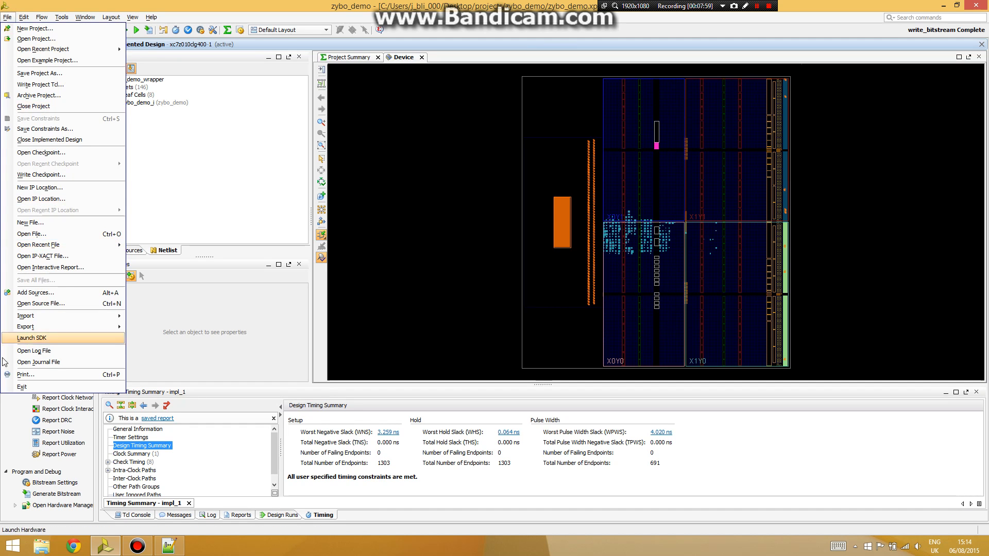
pyautogui.moveTo(85, 326)
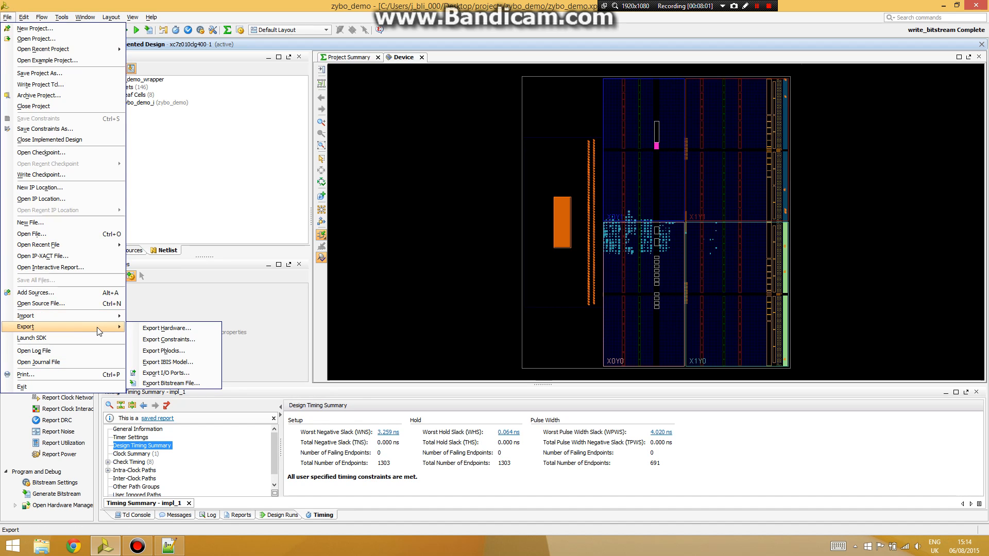
pyautogui.click(141, 329)
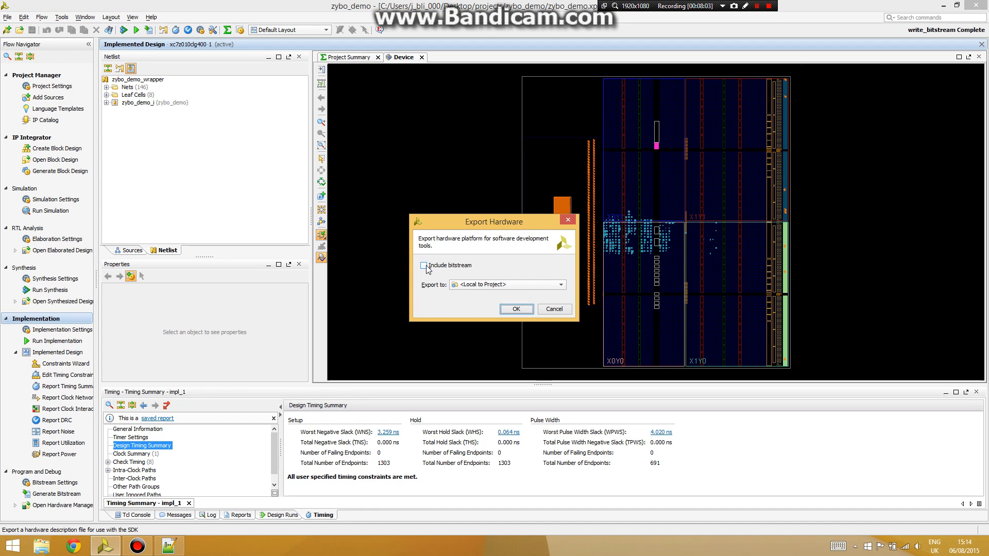
pyautogui.click(423, 266)
pyautogui.click(516, 309)
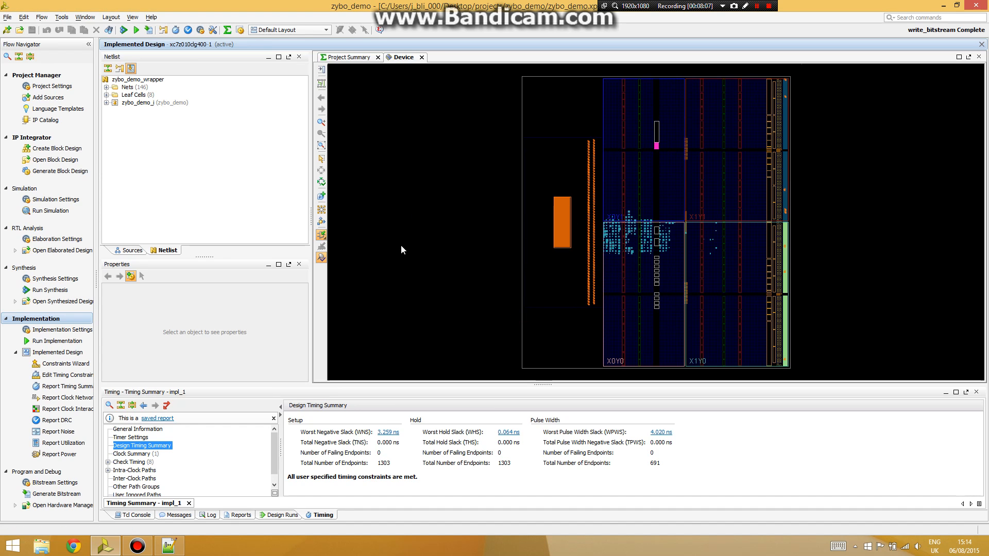
pyautogui.click(7, 17)
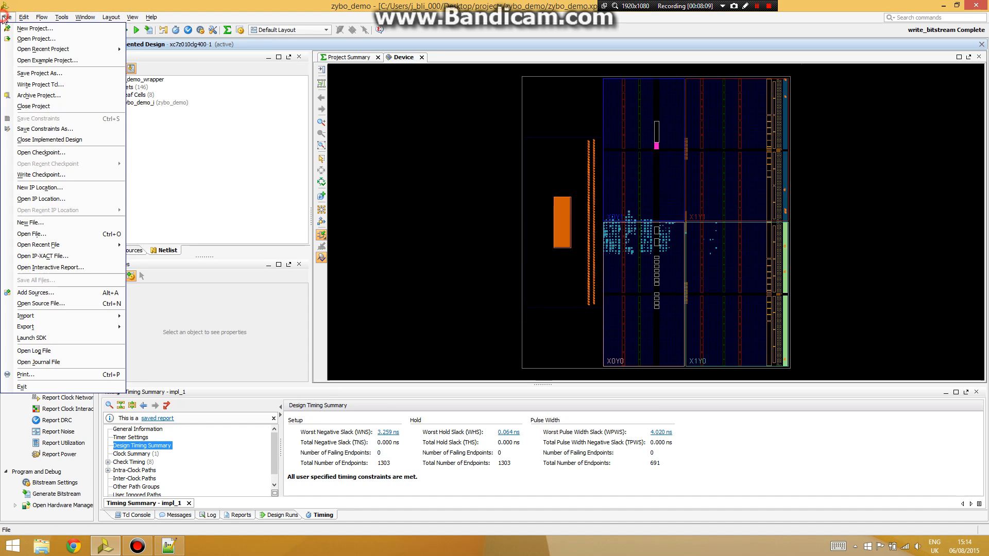
# - Launch Xilinx SDK on the exported zybo_demo_wrapper hardware and maximize its window
pyautogui.click(66, 338)
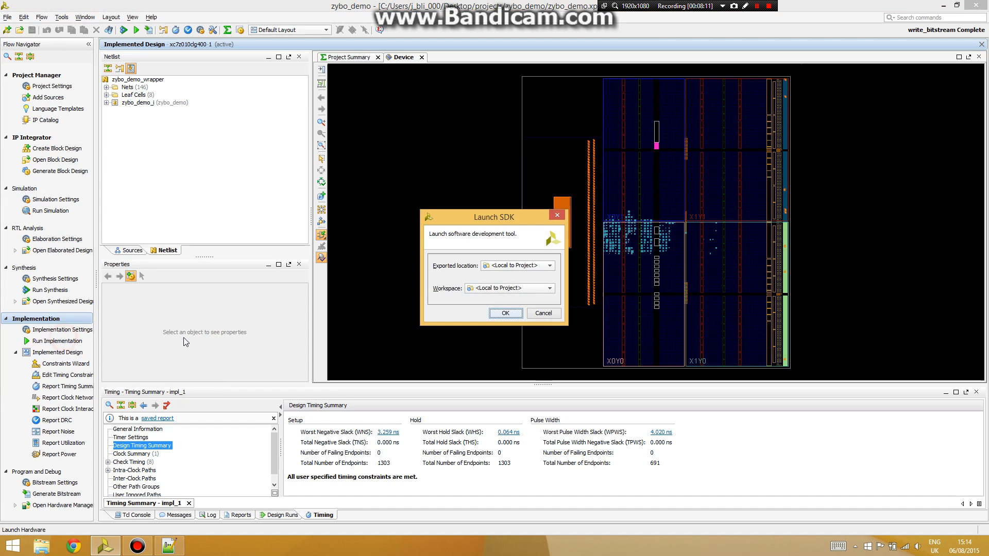
pyautogui.click(498, 315)
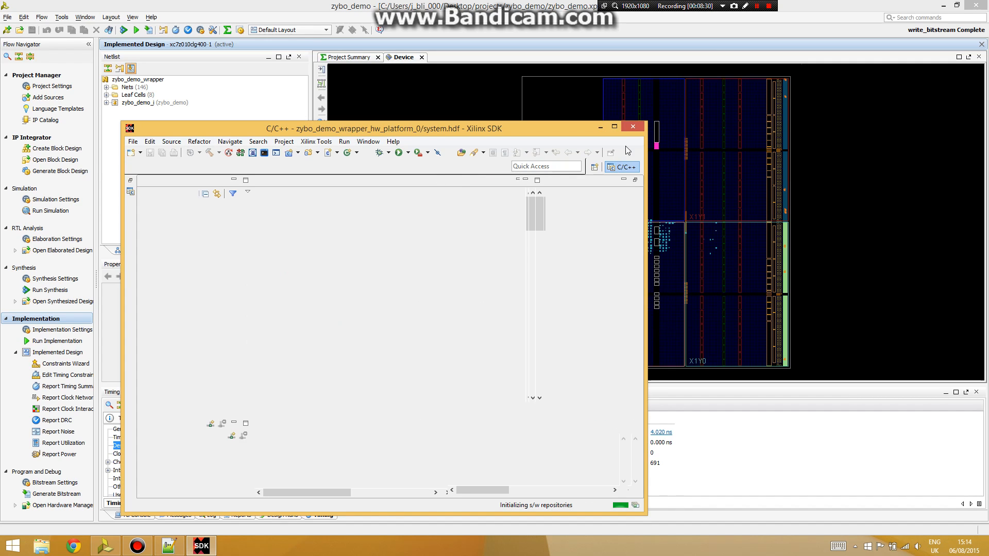
pyautogui.click(614, 126)
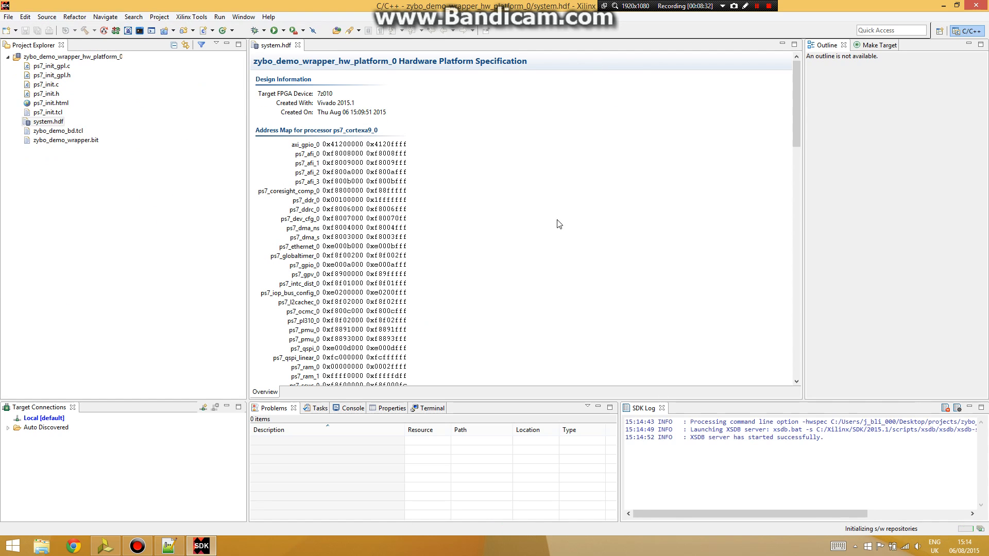